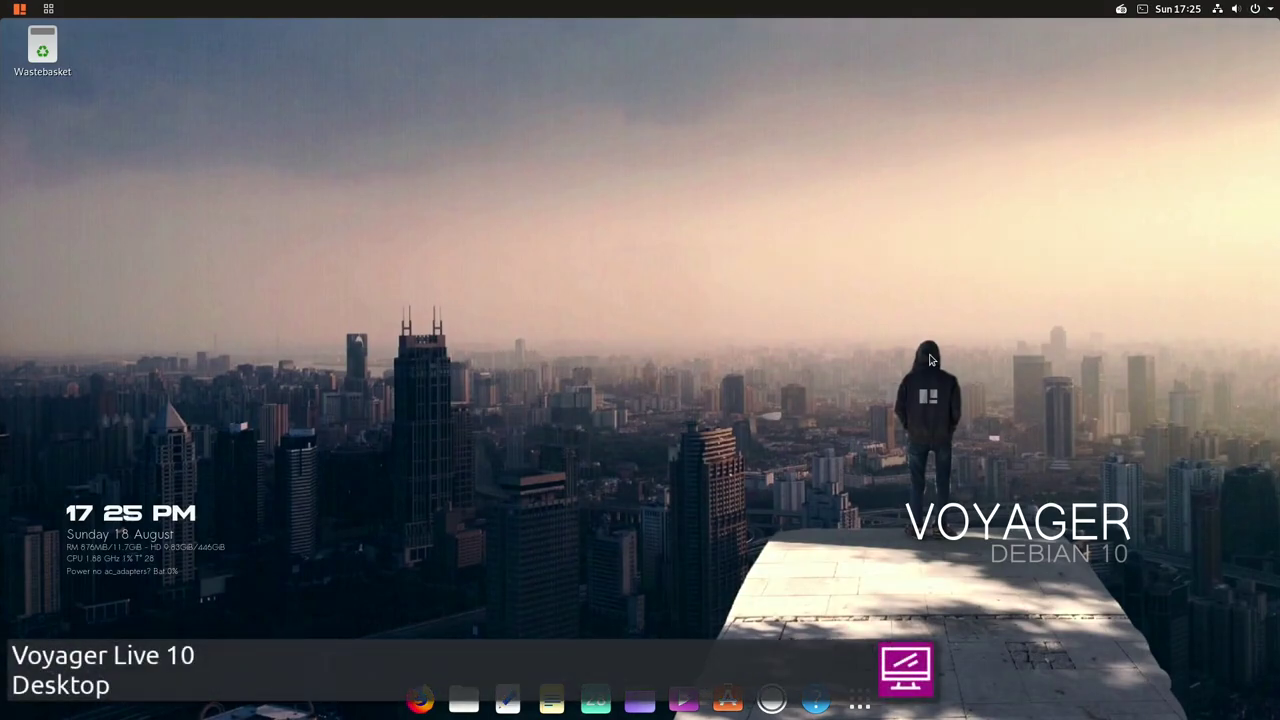
Raise the system volume to a little under half and view the available audio output devices
click(1271, 10)
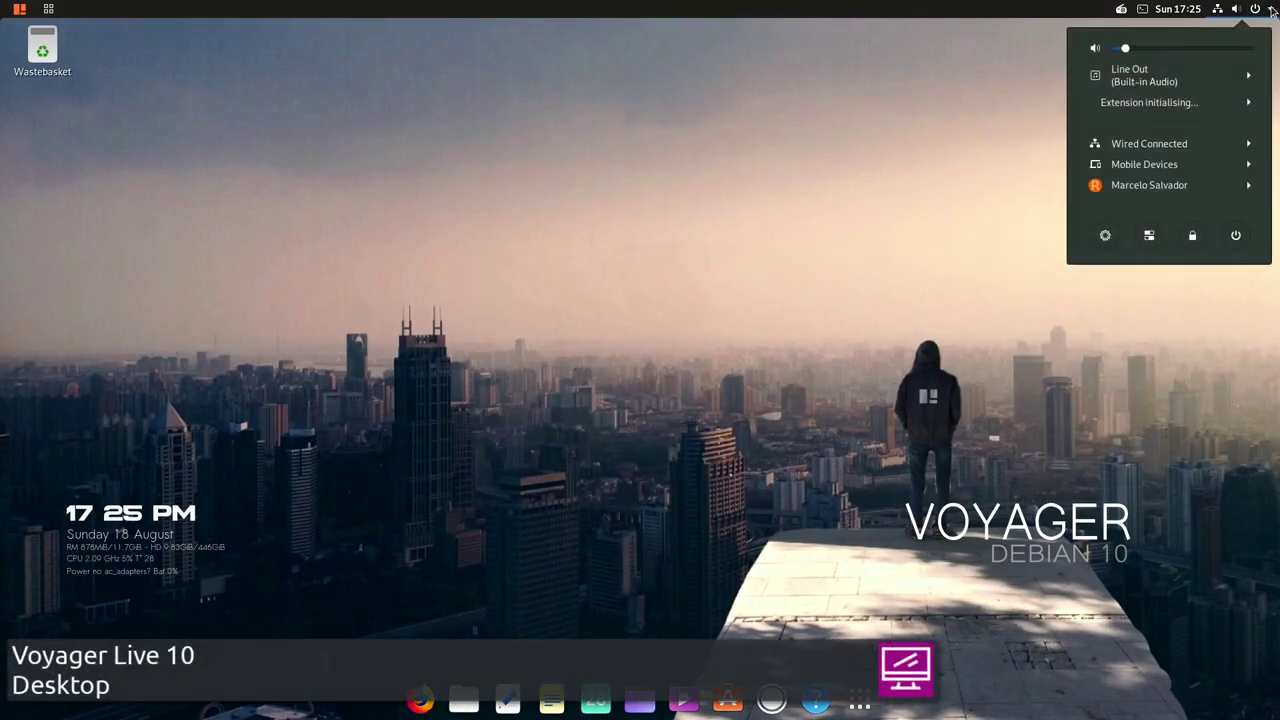
drag(1125, 50, 1173, 50)
click(1246, 75)
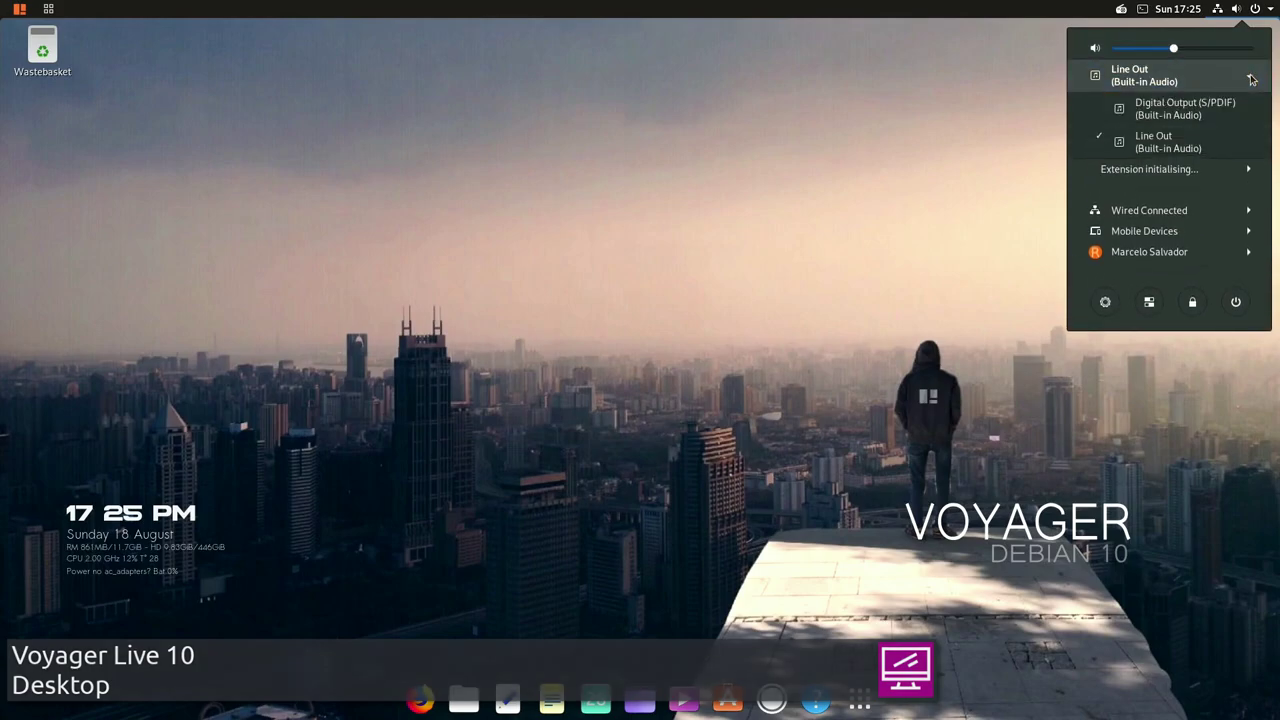
click(1250, 78)
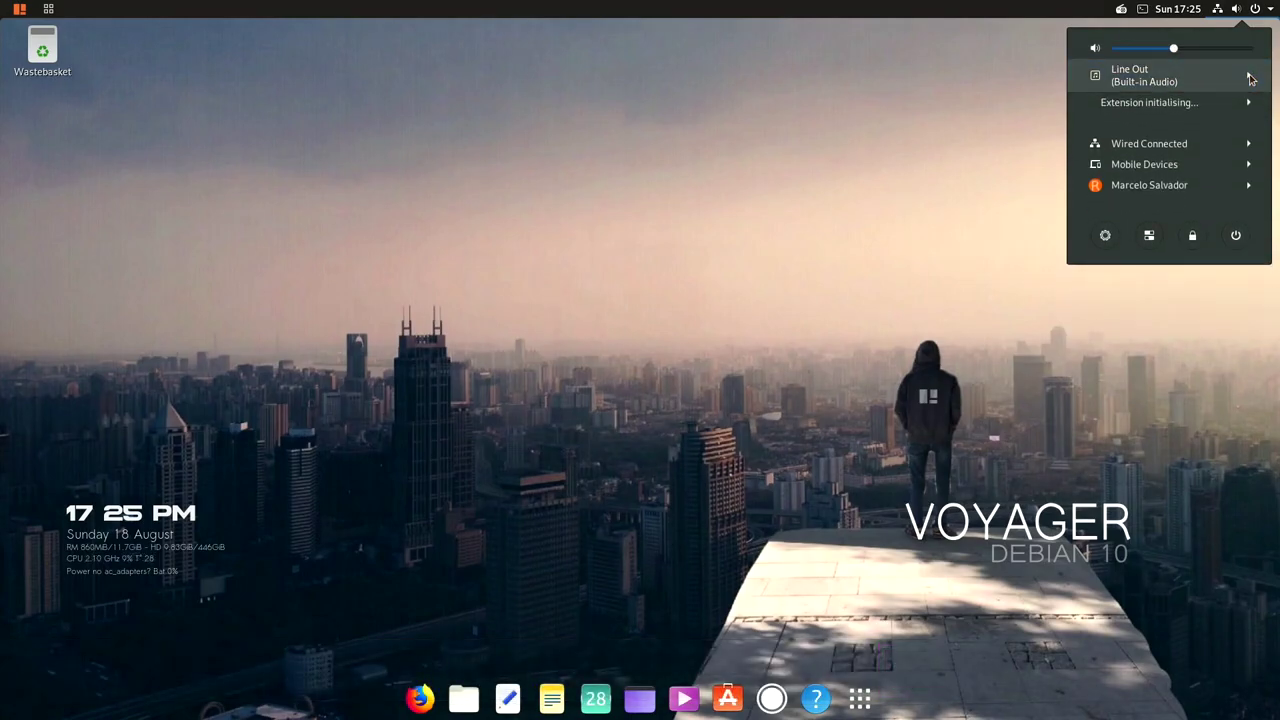
Examine the wired network, mobile devices and user account options in the system controls
click(1251, 144)
click(1251, 144)
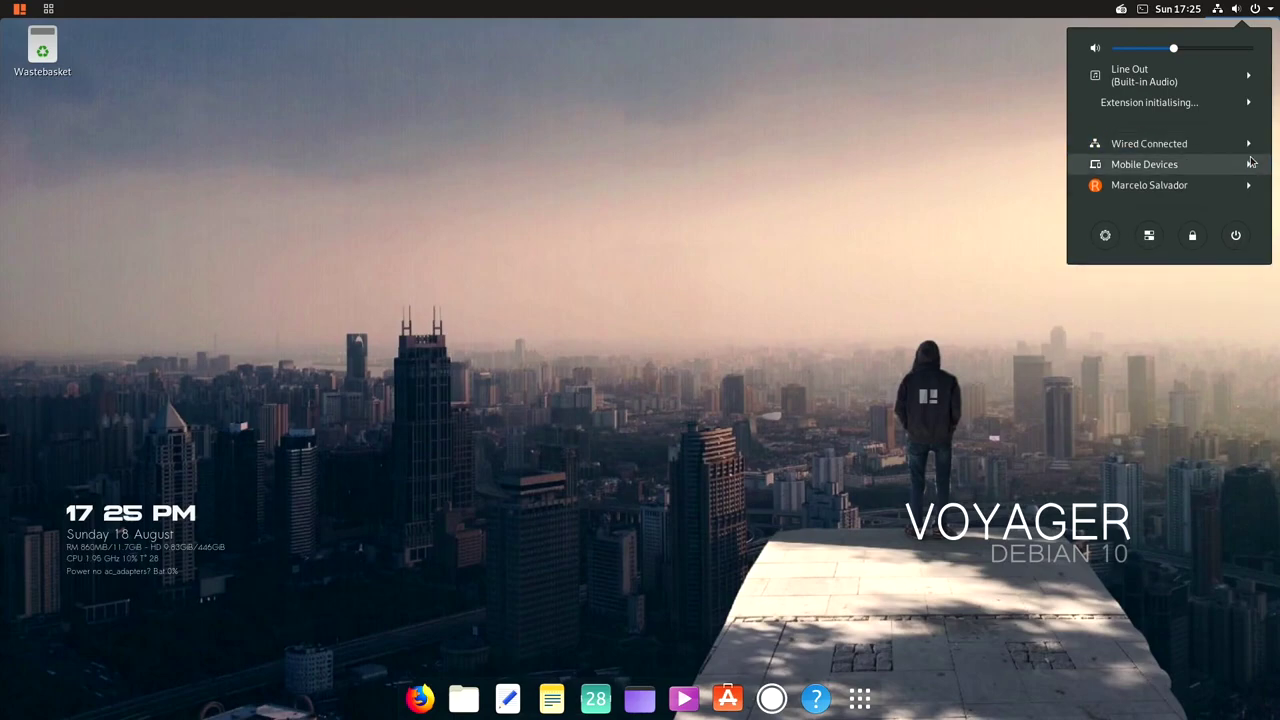
click(1250, 163)
click(1250, 163)
click(1250, 187)
click(1250, 187)
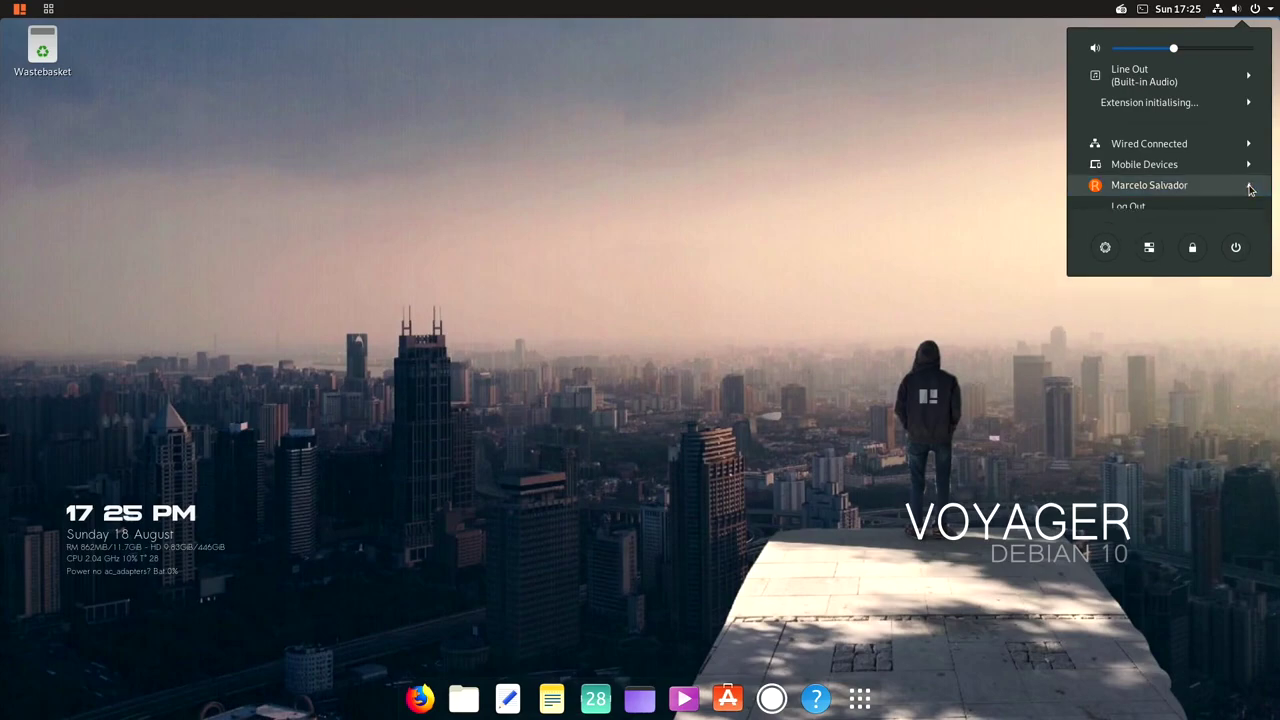
Bring up the power-off prompt and cancel it, and view the calendar with its notifications
click(1232, 235)
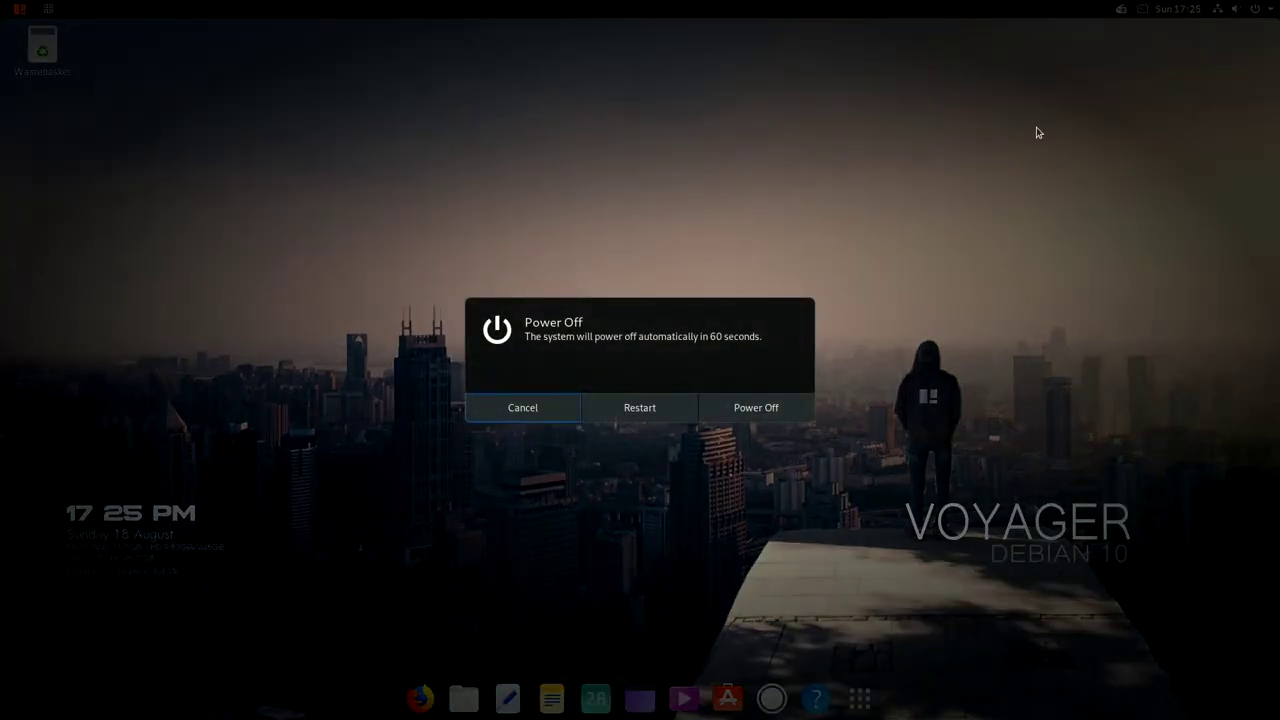
click(500, 405)
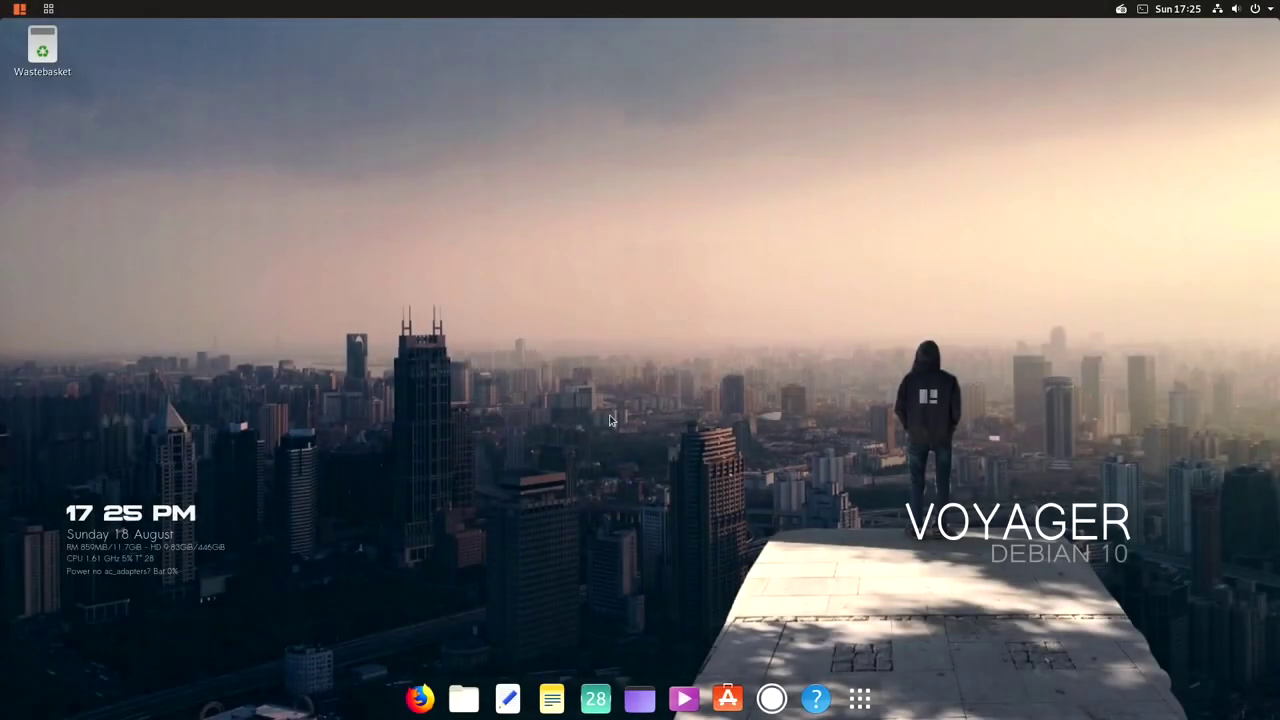
click(1175, 12)
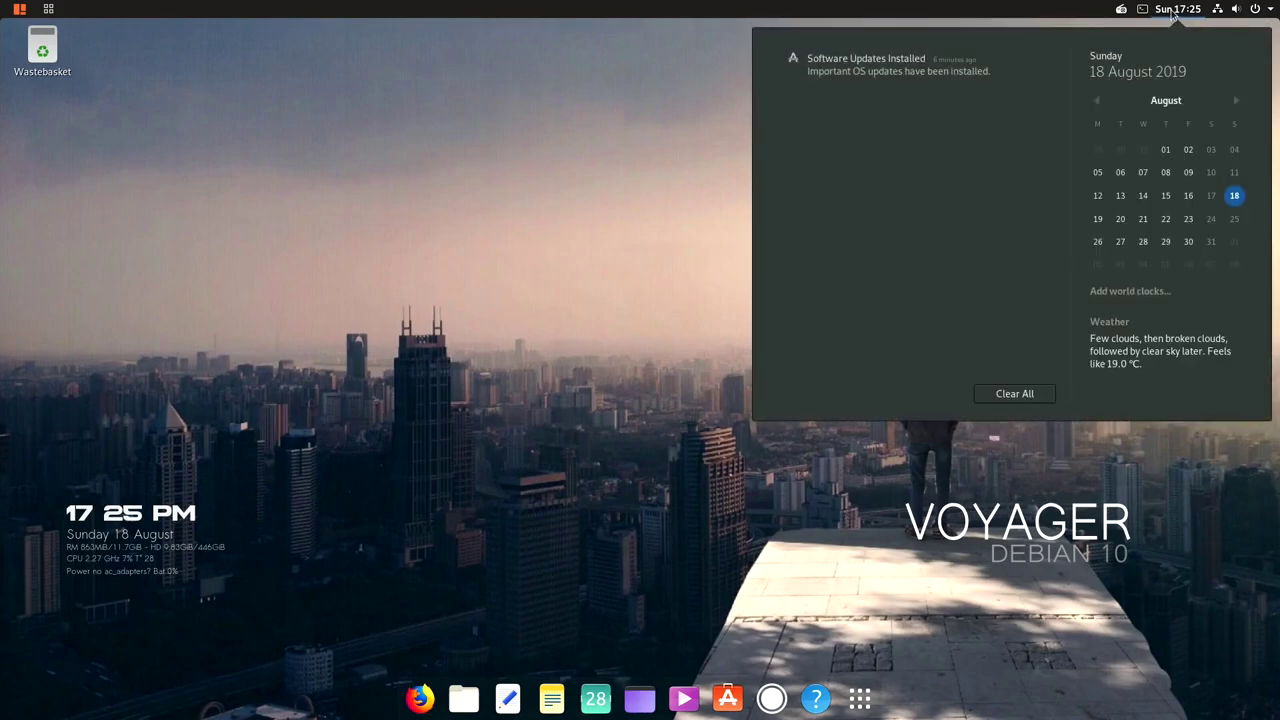
click(1175, 12)
Briefly open and close a terminal window, and view the list of radio stations
key(ctrl+alt+t)
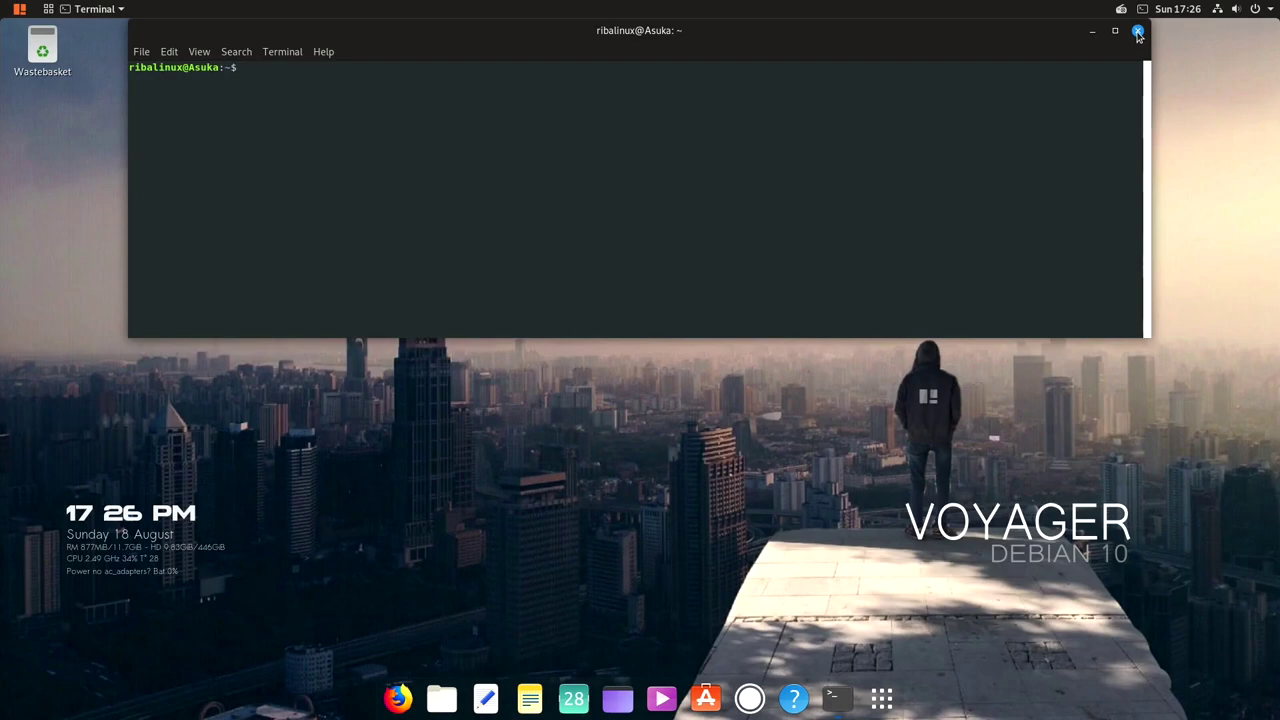
click(1137, 33)
click(1121, 10)
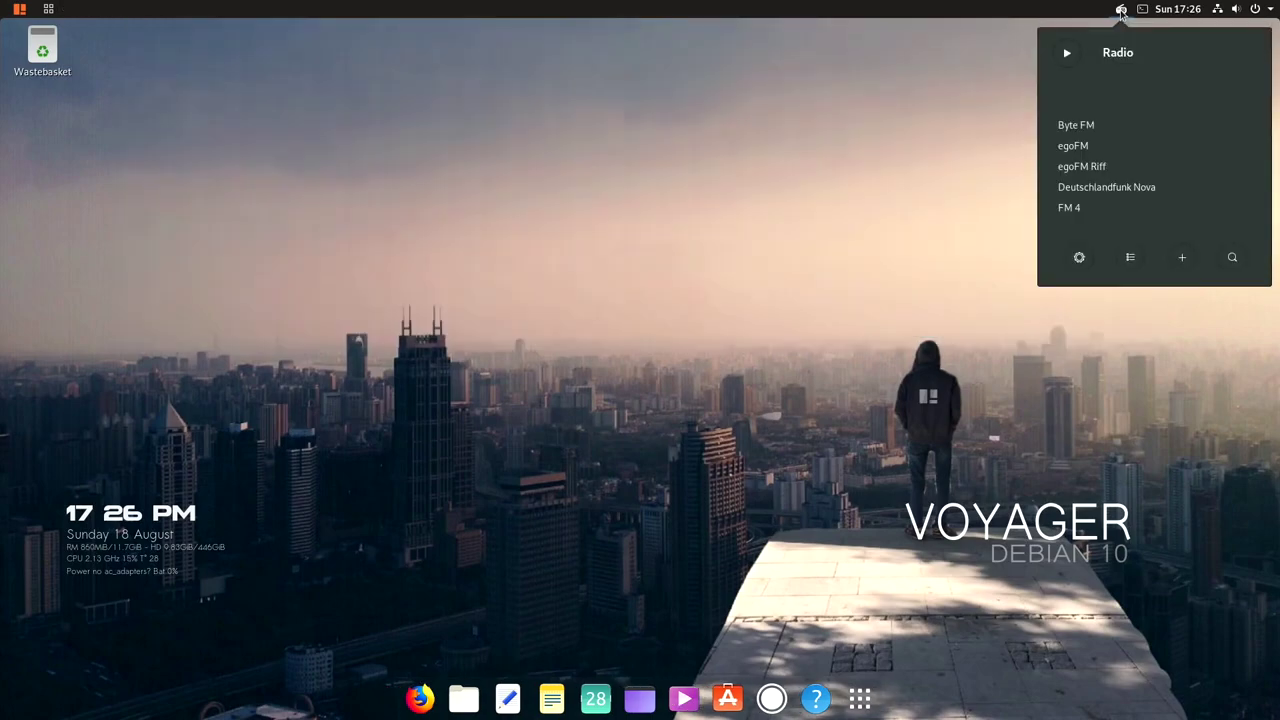
click(1121, 10)
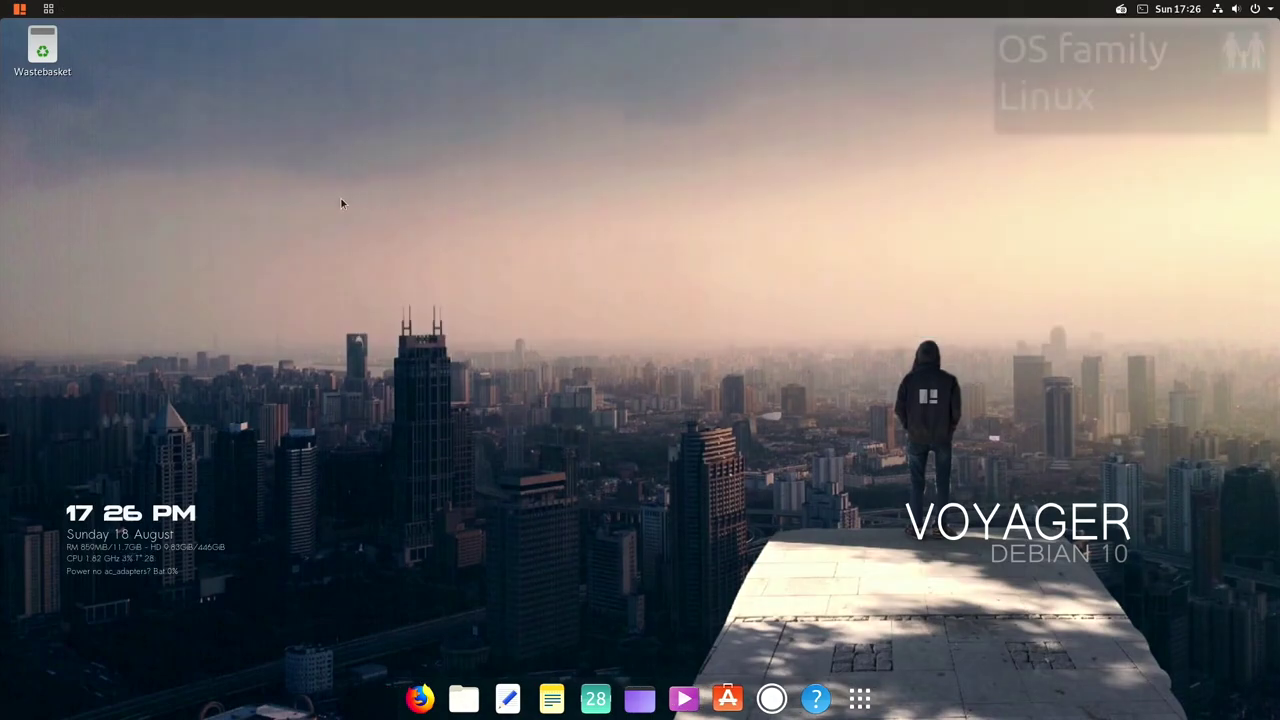
View the desktop's context options and the full application overview
right_click(312, 202)
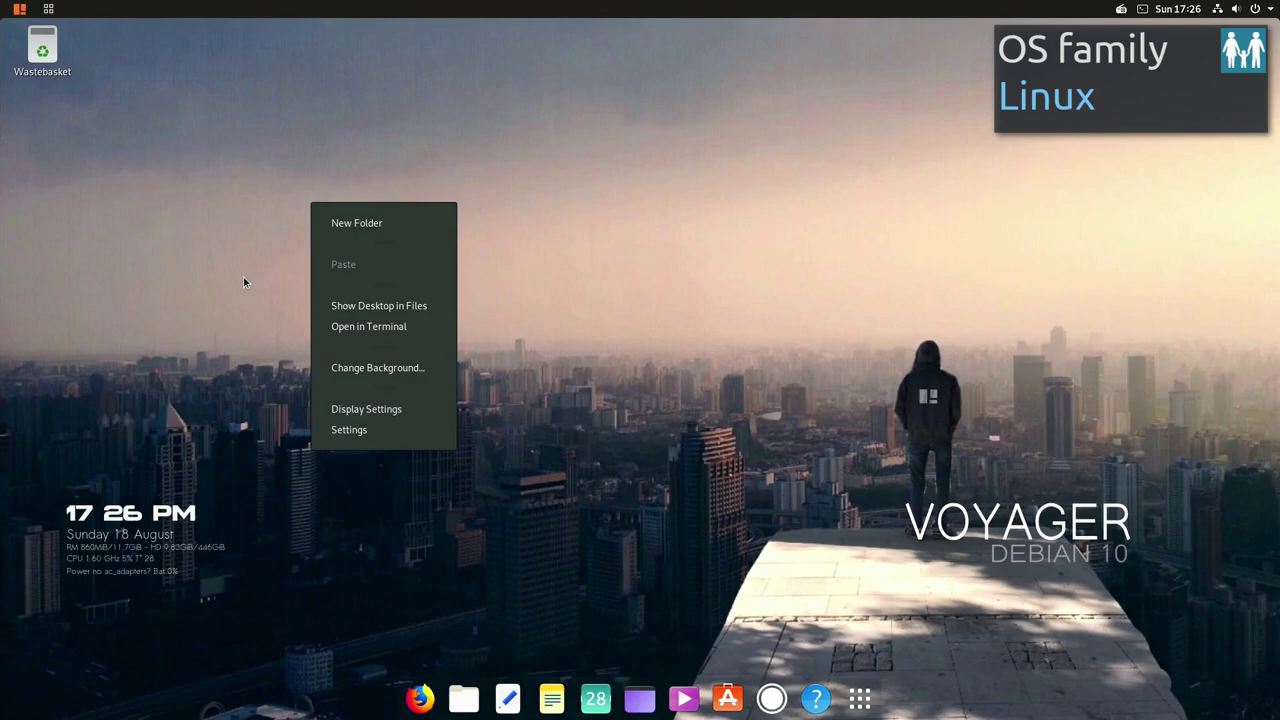
click(243, 276)
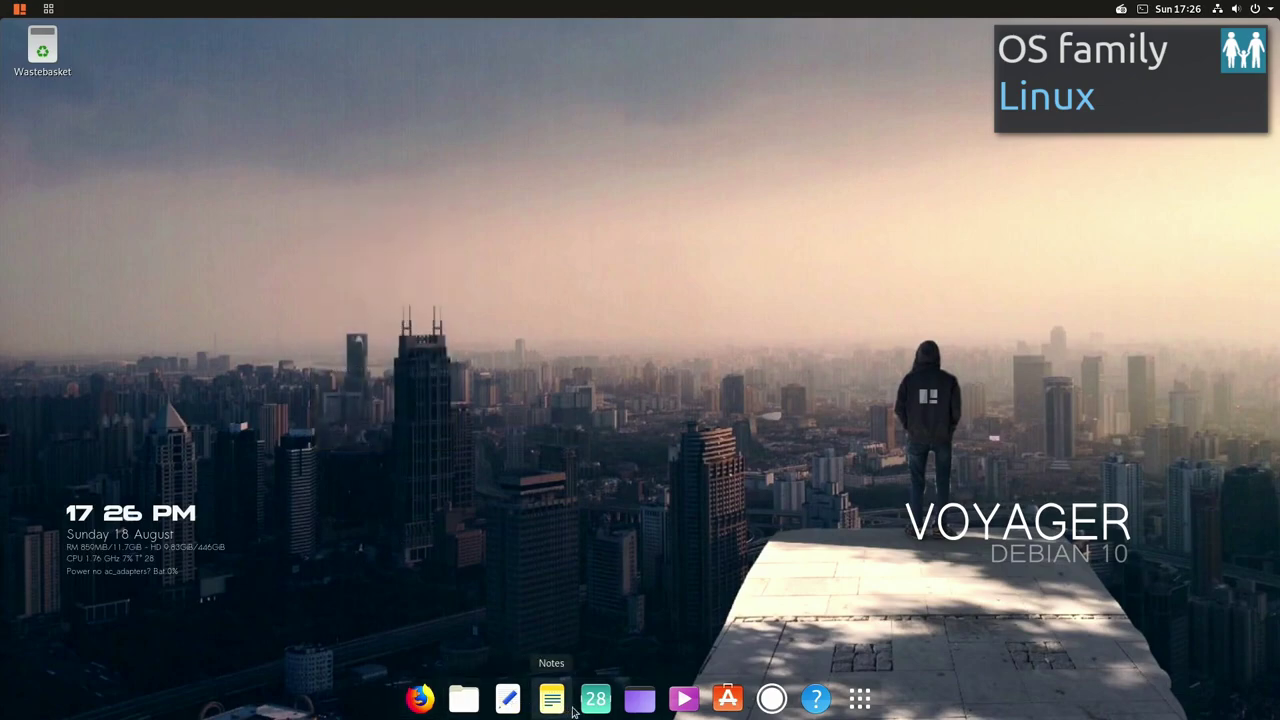
click(859, 699)
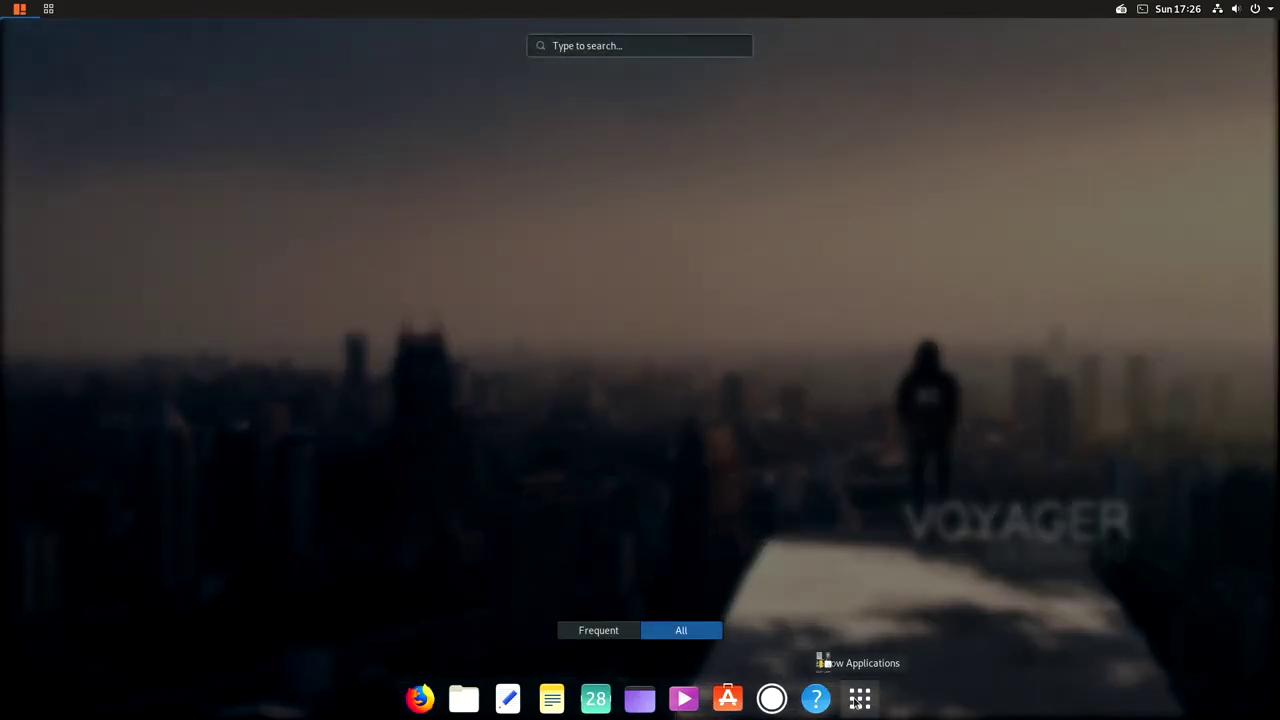
click(859, 700)
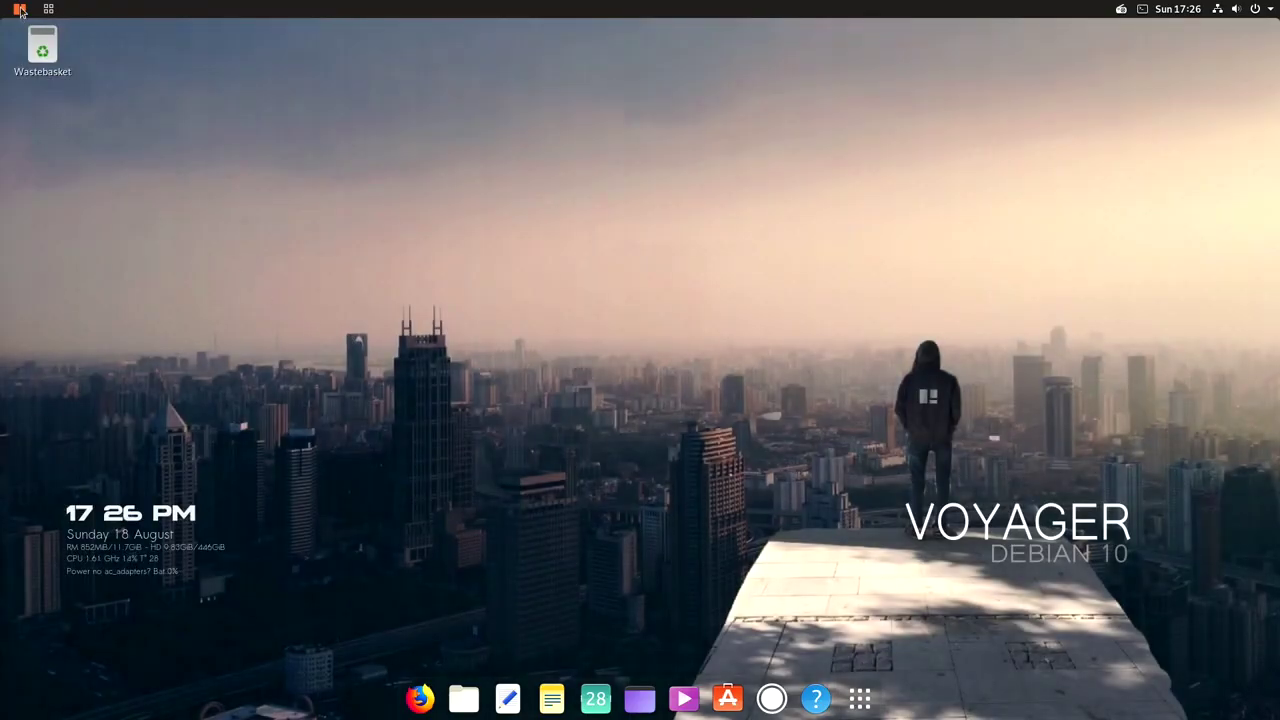
Search the installed applications for "termi" and launch Terminal
key(super)
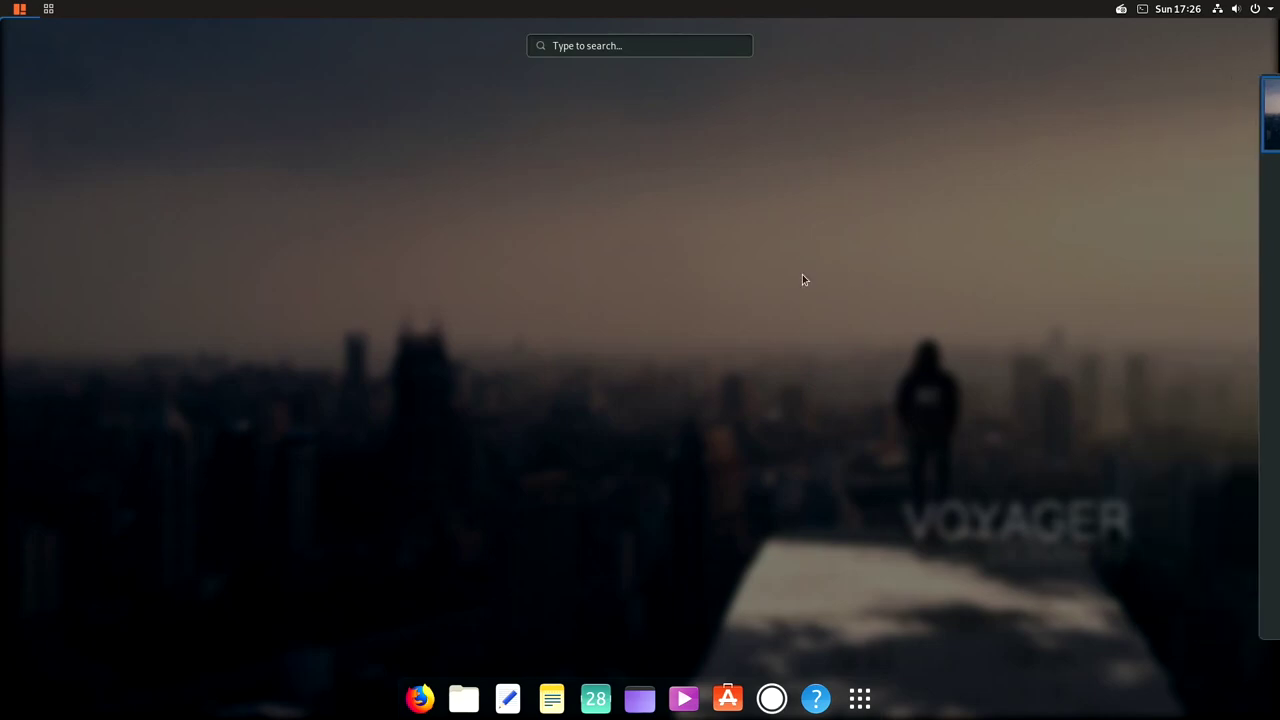
text(termi)
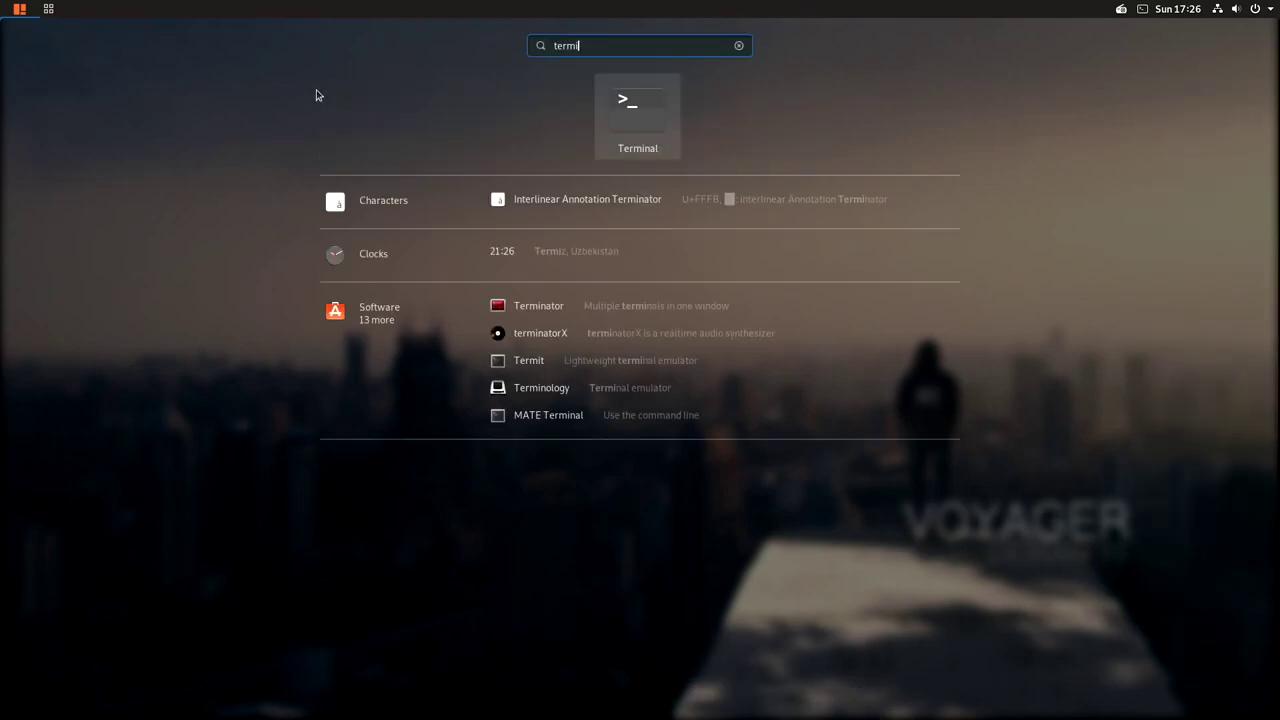
click(608, 128)
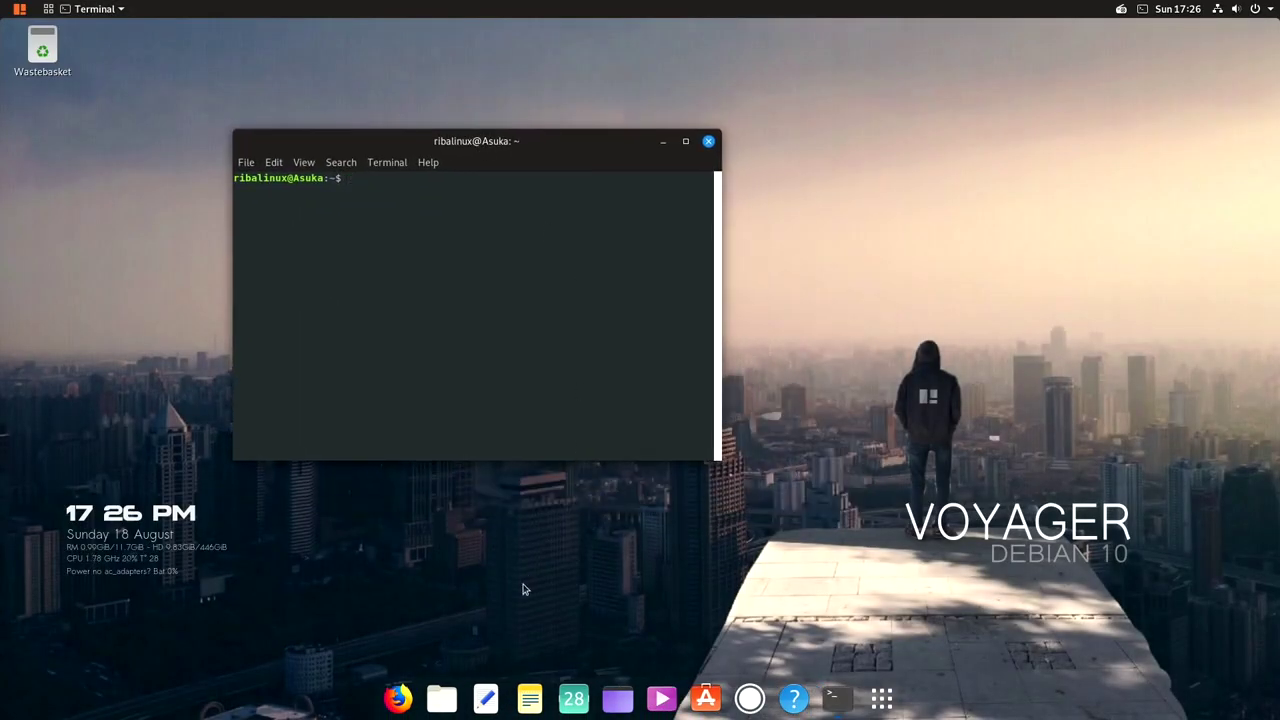
Open Files on the home folder, cycle between the open windows and close the terminal
click(441, 698)
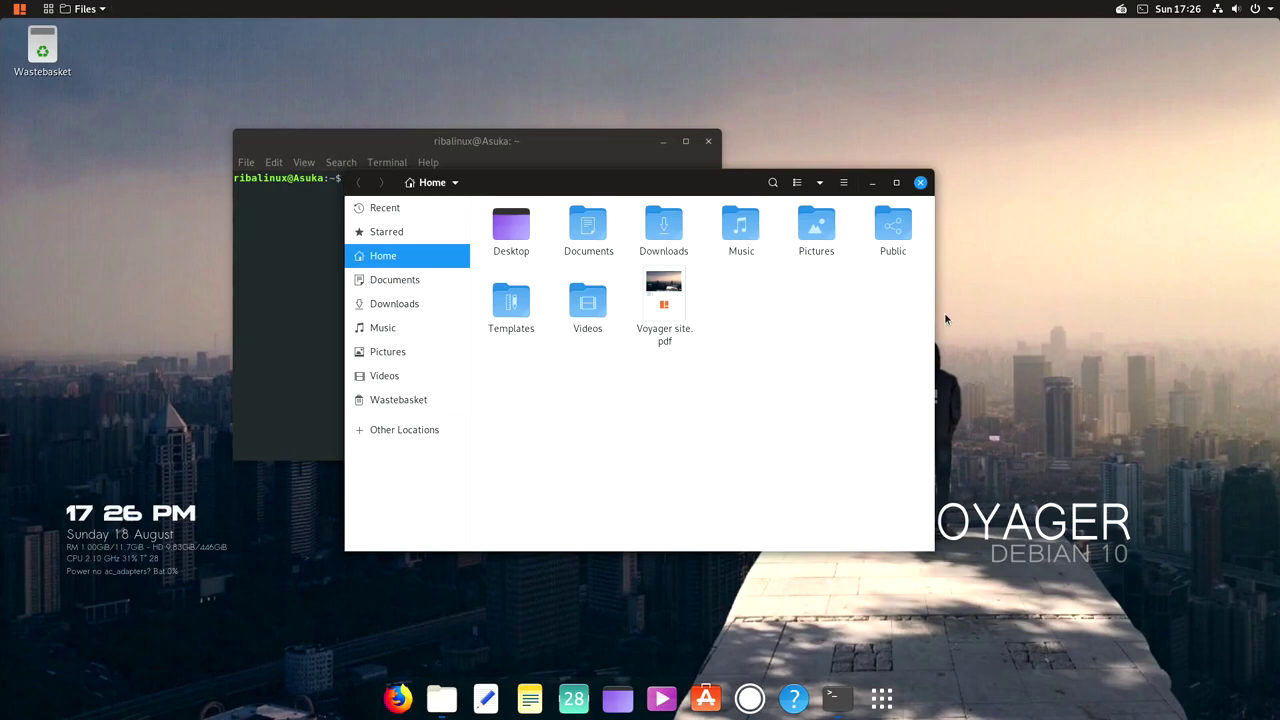
key(alt+Tab)
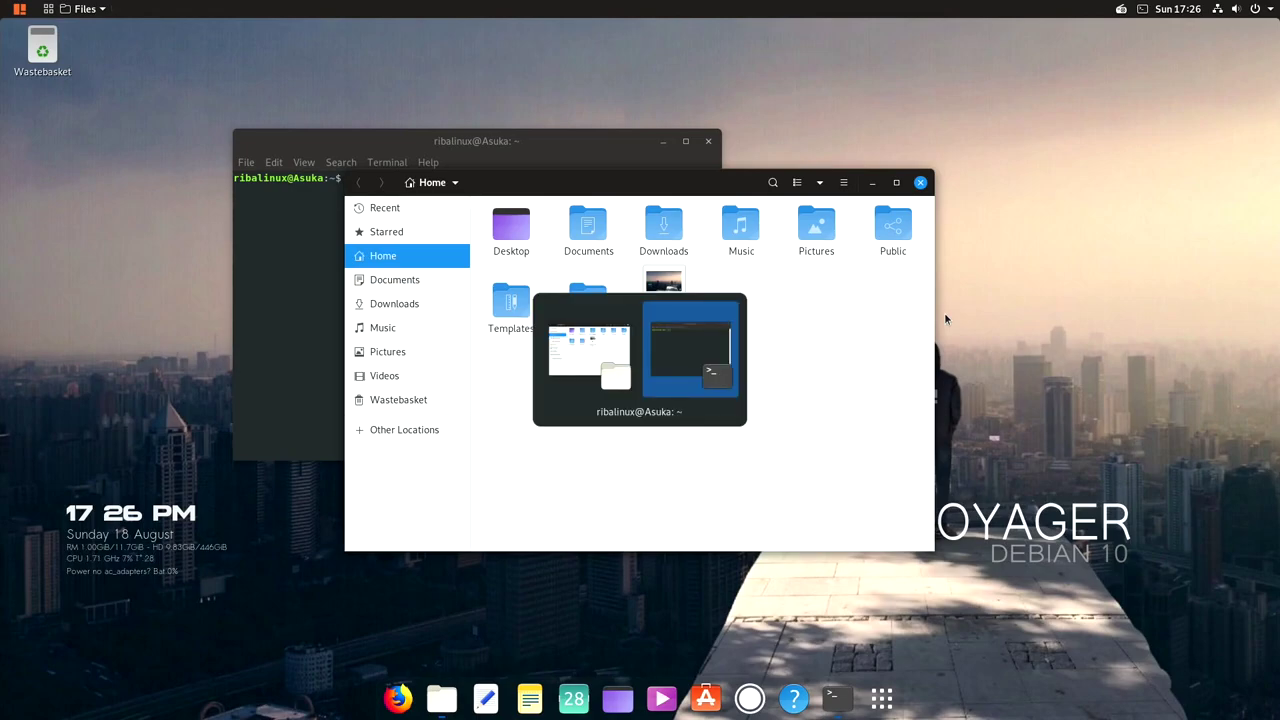
key(alt+Tab)
key(alt+Tab)
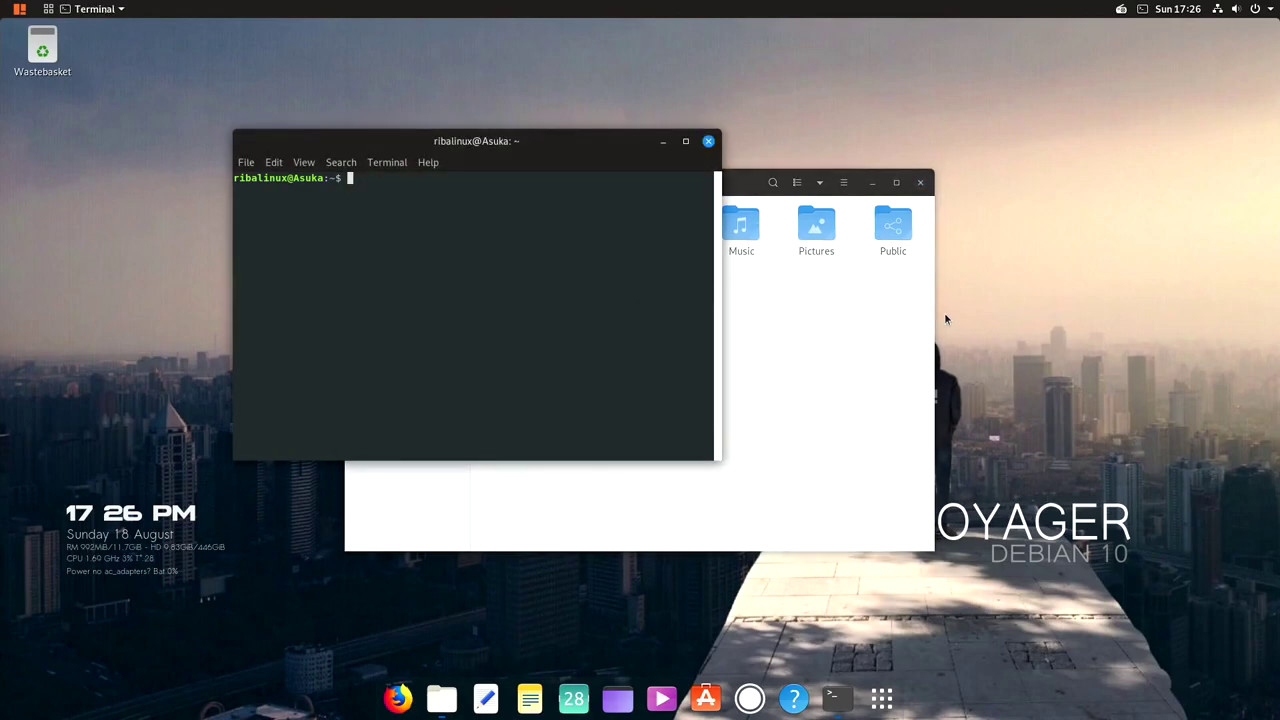
click(708, 141)
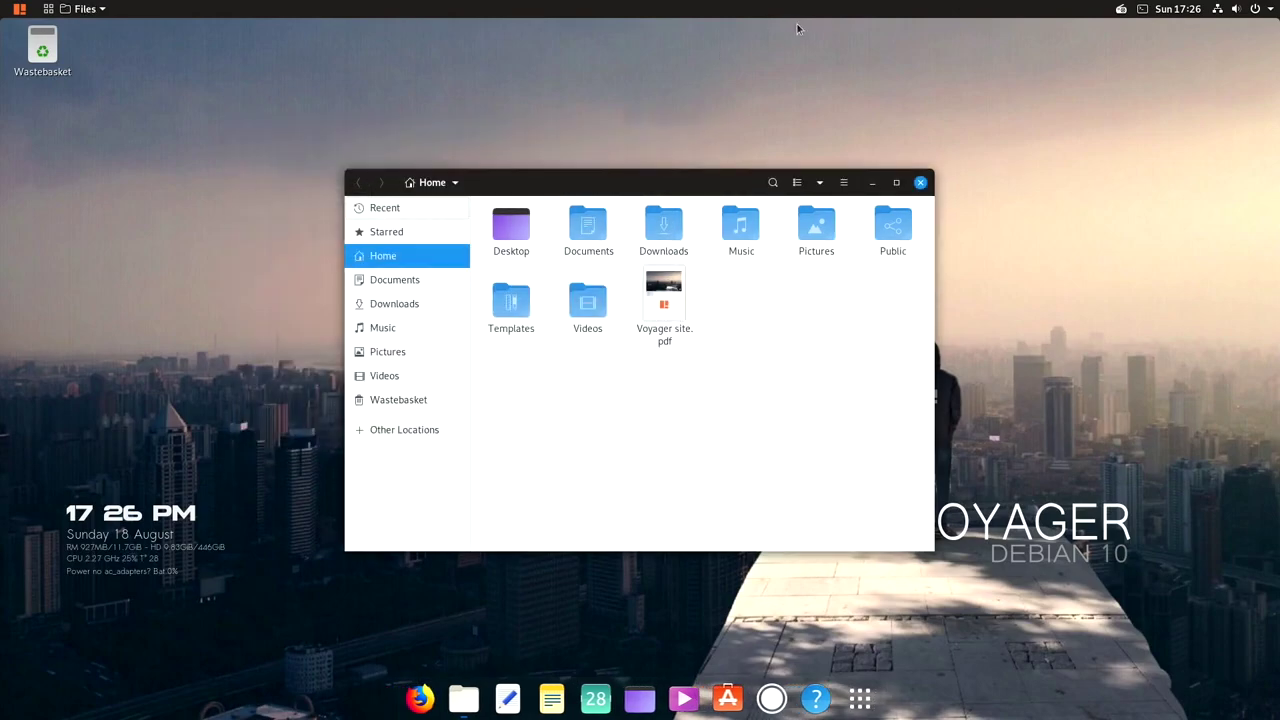
Examine the file manager's general options and its zoom and sort options
click(844, 182)
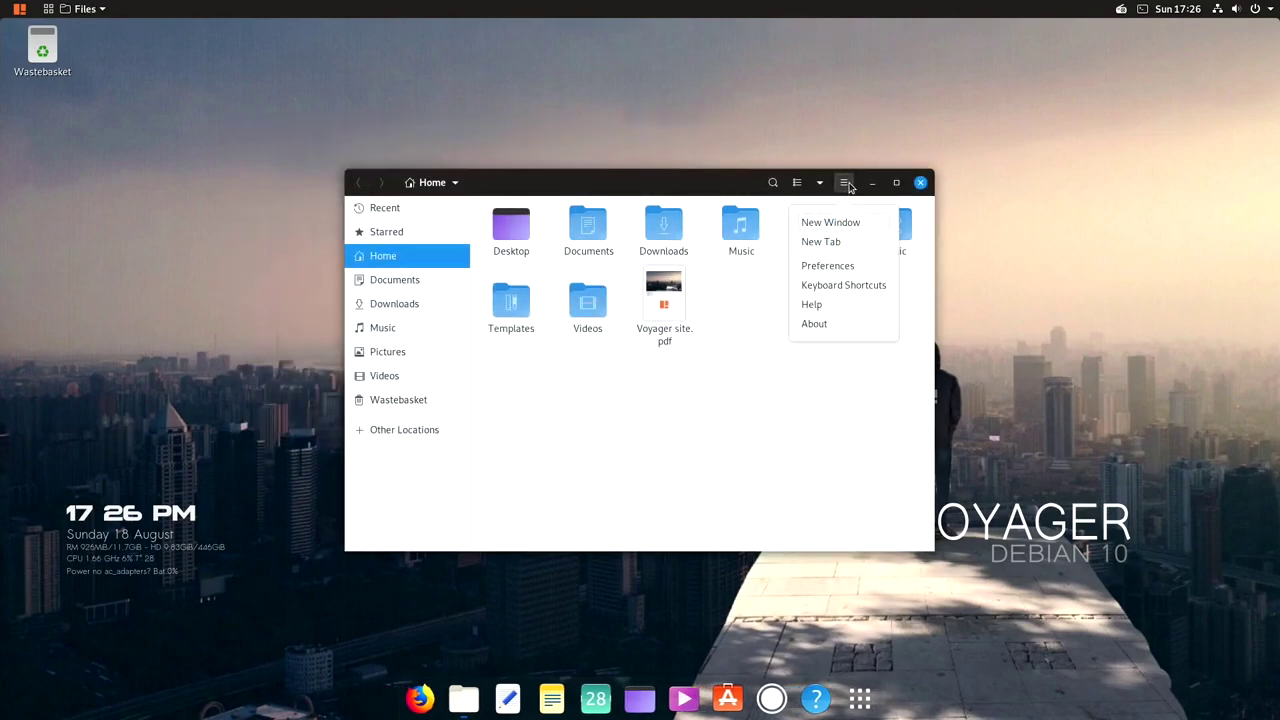
click(846, 184)
click(819, 184)
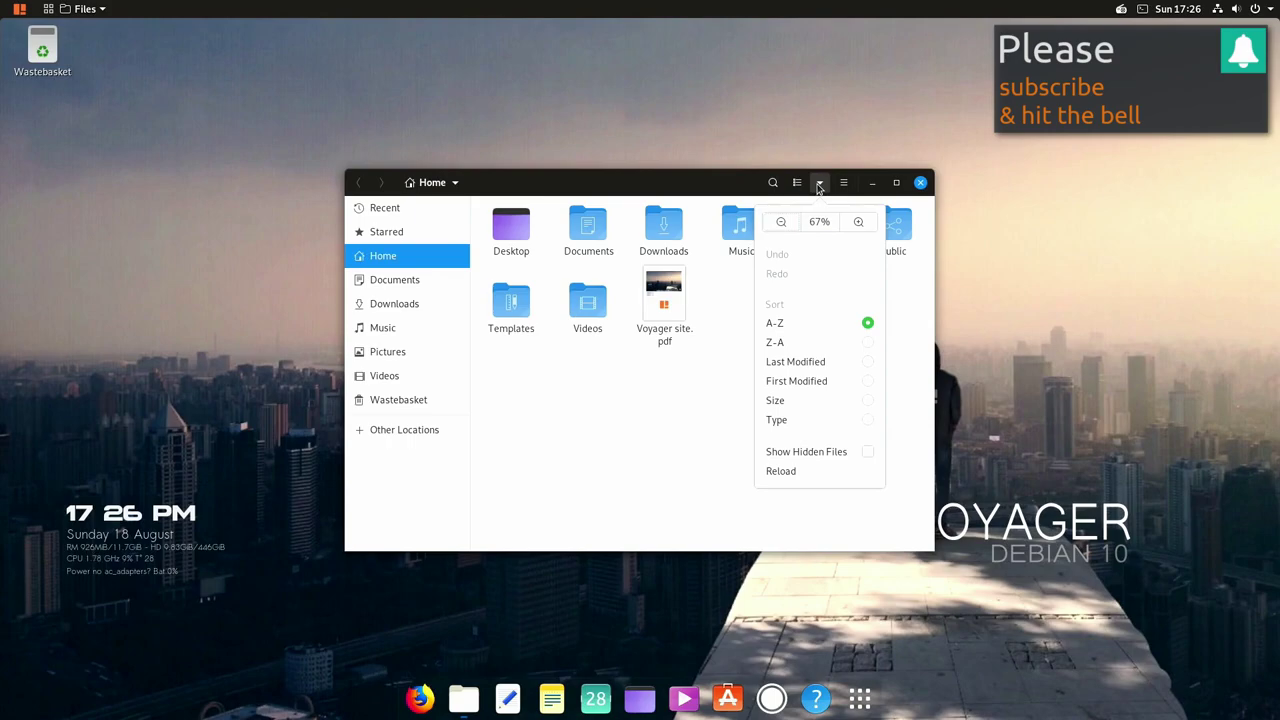
click(819, 184)
Try the list layout for the home folder, return to icons, and toggle file search on and off
click(797, 184)
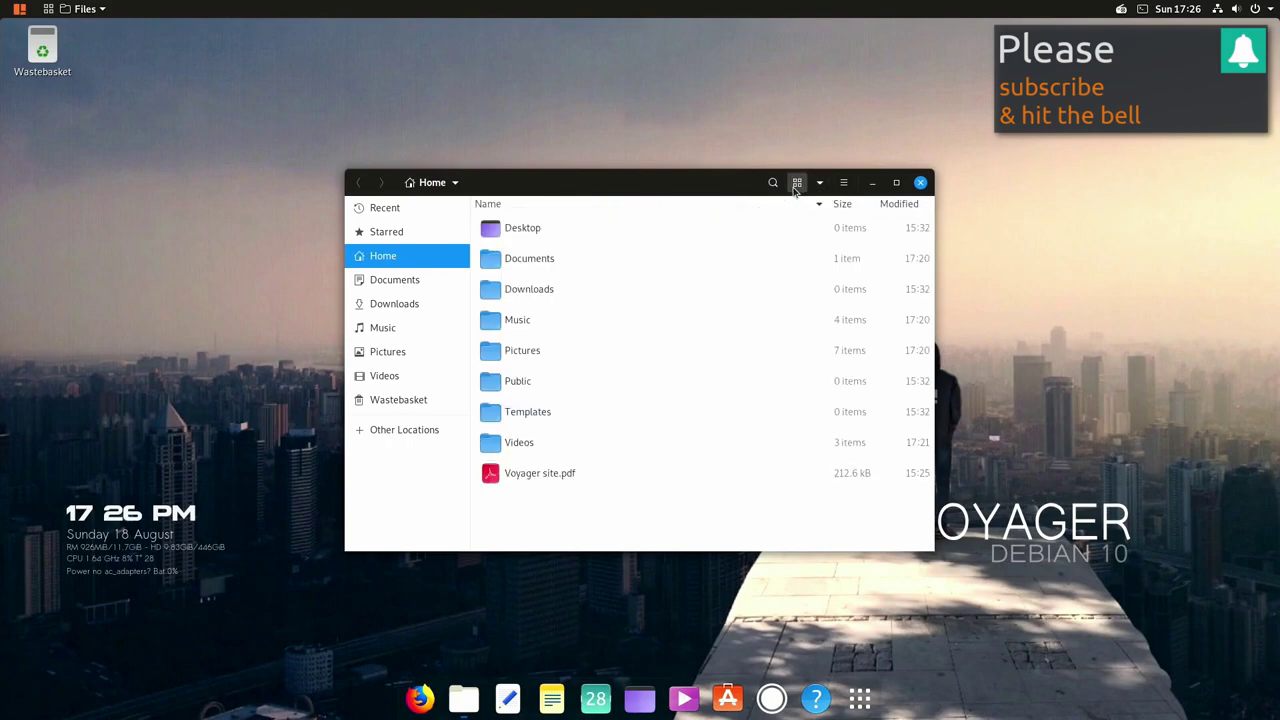
click(797, 185)
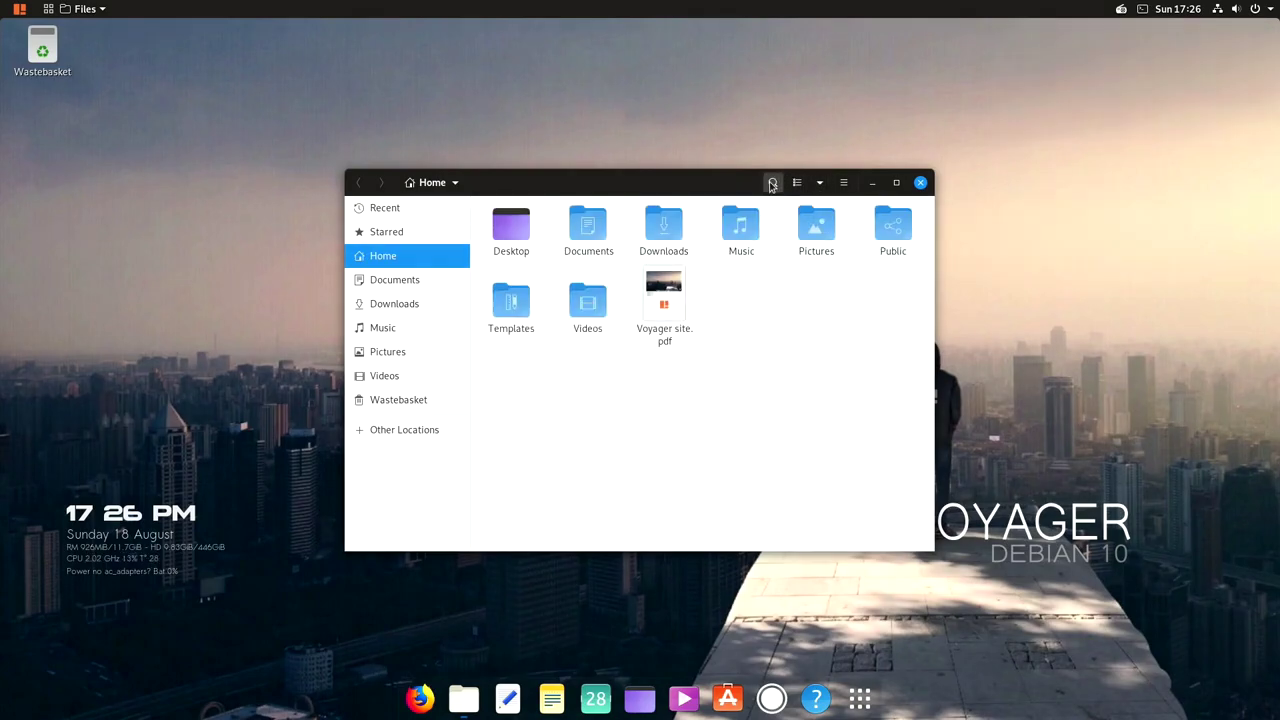
click(772, 184)
click(772, 184)
Maximize and restore the Files window, and minimize it and bring it back
click(895, 183)
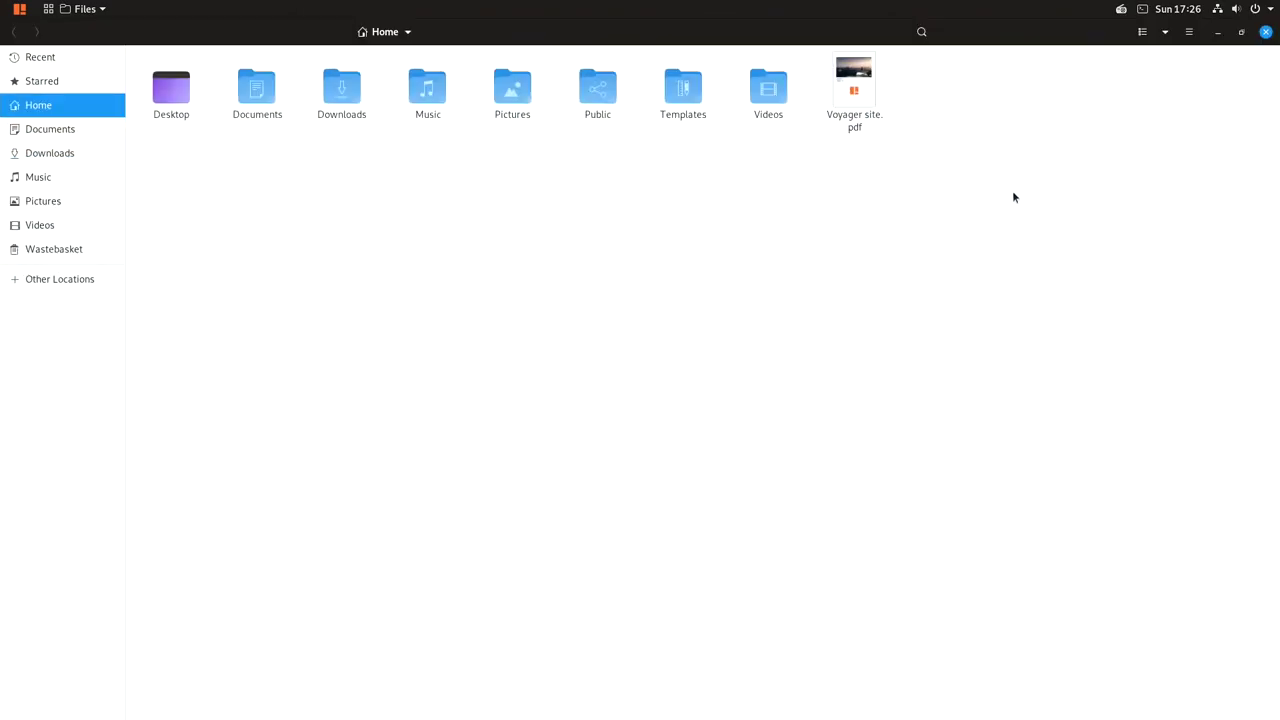
click(1243, 33)
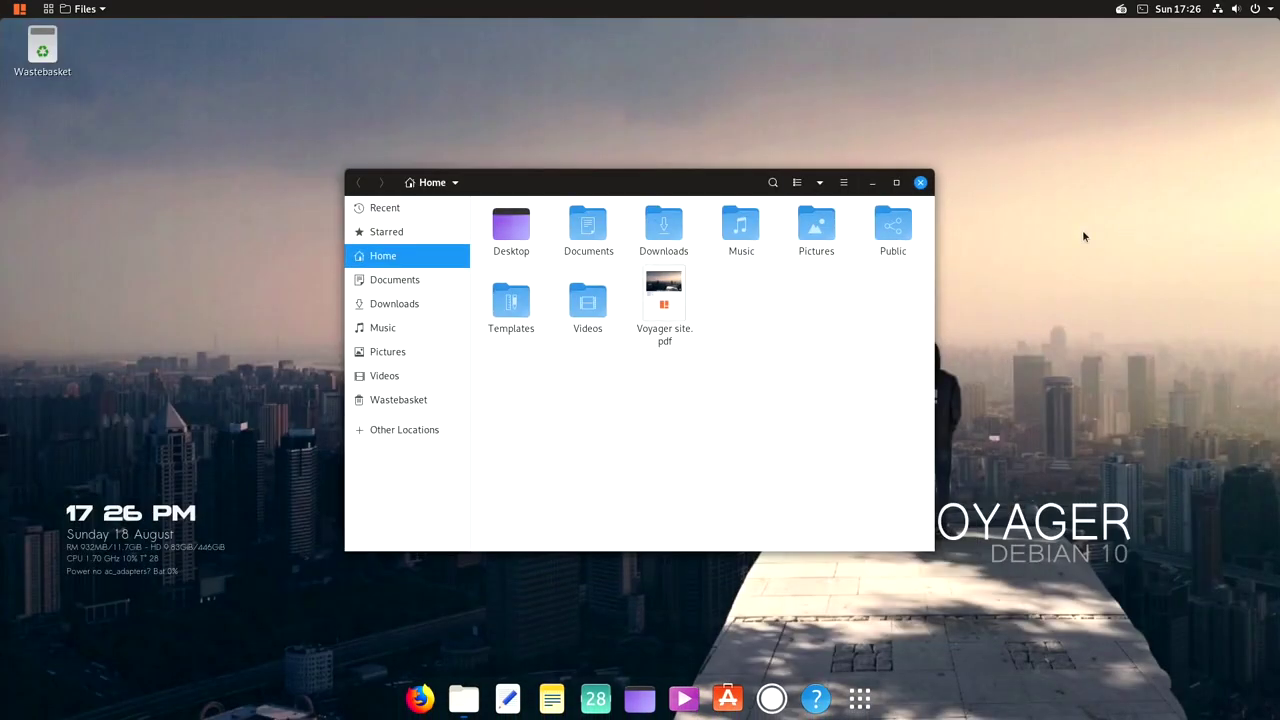
click(873, 183)
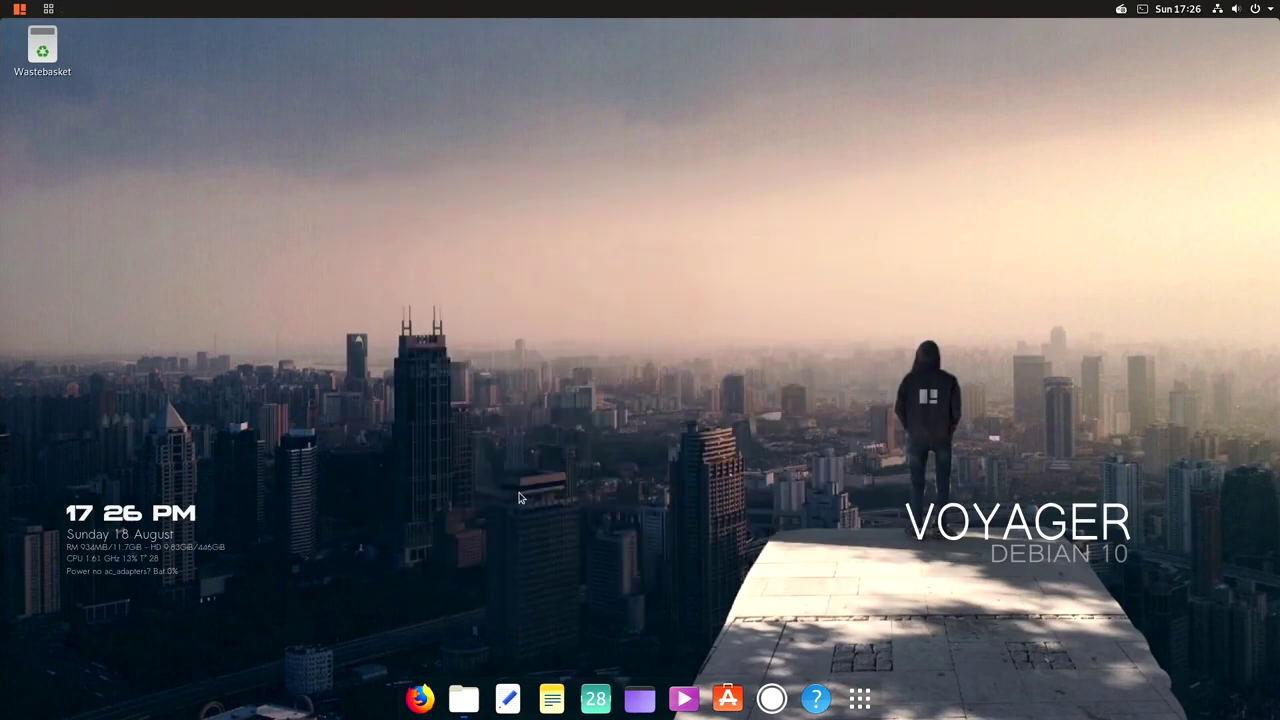
click(463, 698)
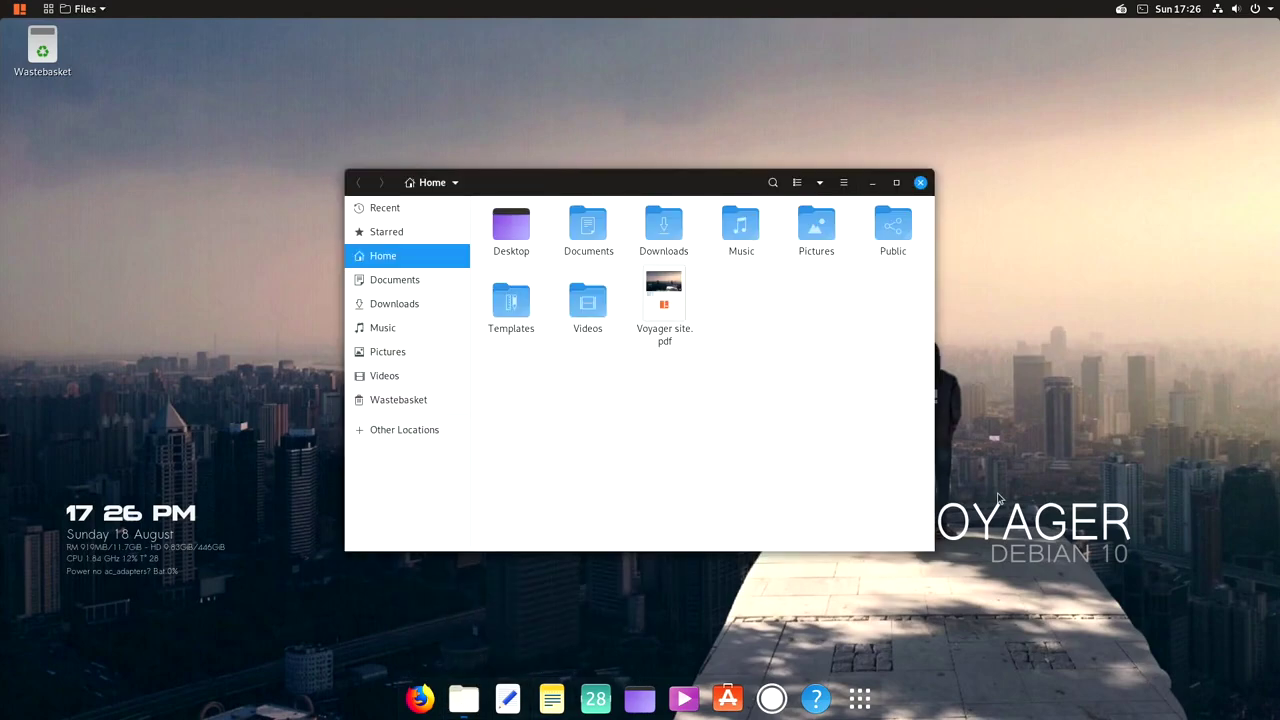
key(super+h)
key(alt+Tab)
key(alt+Tab)
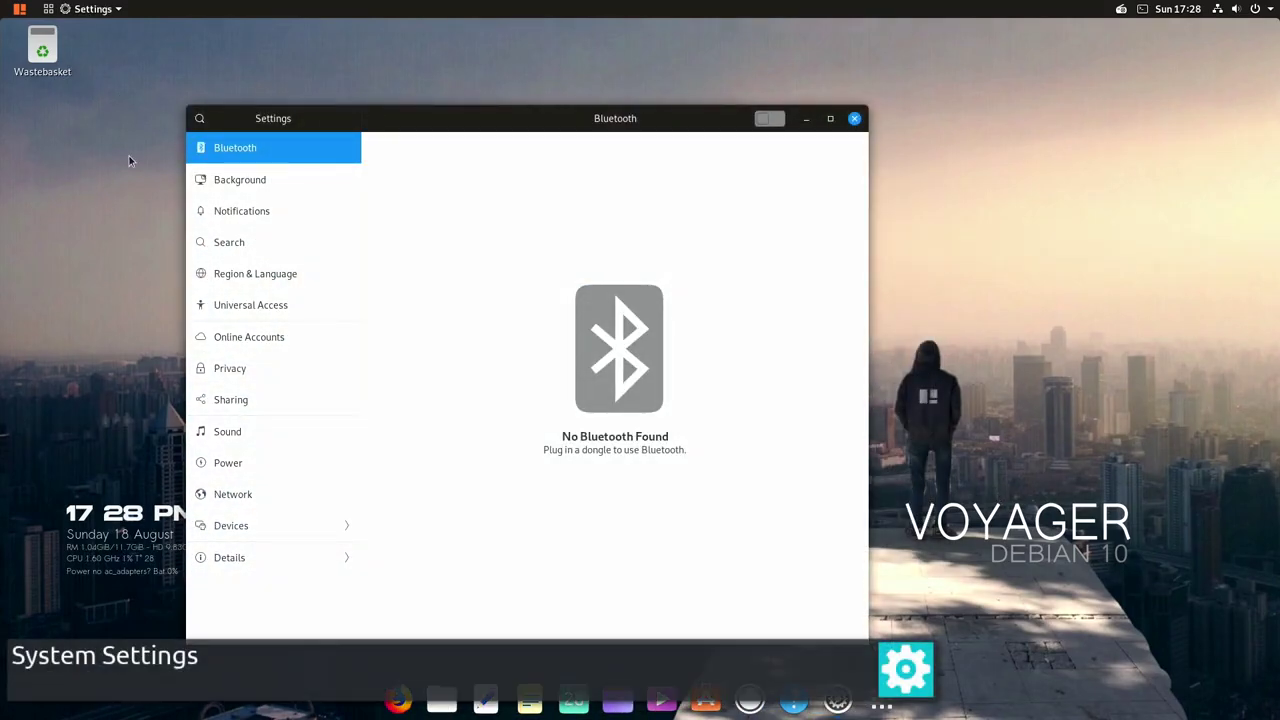
Examine the Background, Notifications, Search, Region & Language, Universal Access and Online Accounts settings
click(203, 180)
click(188, 214)
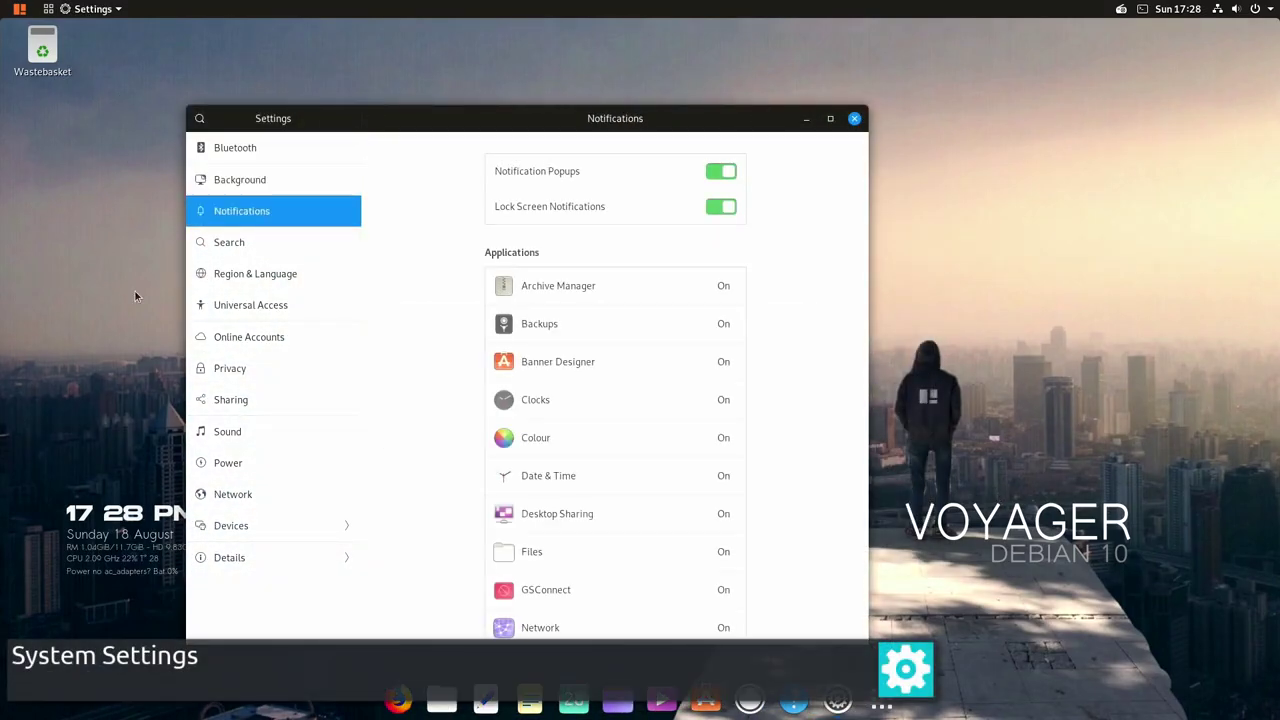
click(188, 245)
click(187, 275)
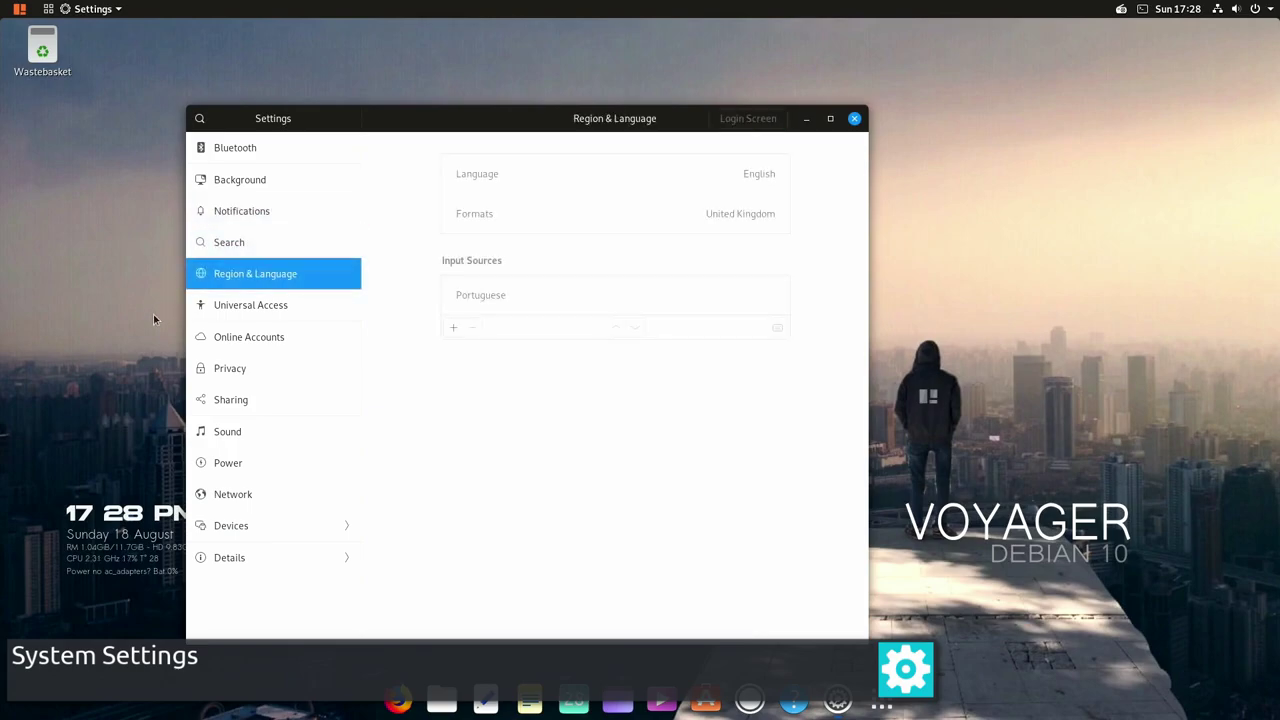
click(190, 306)
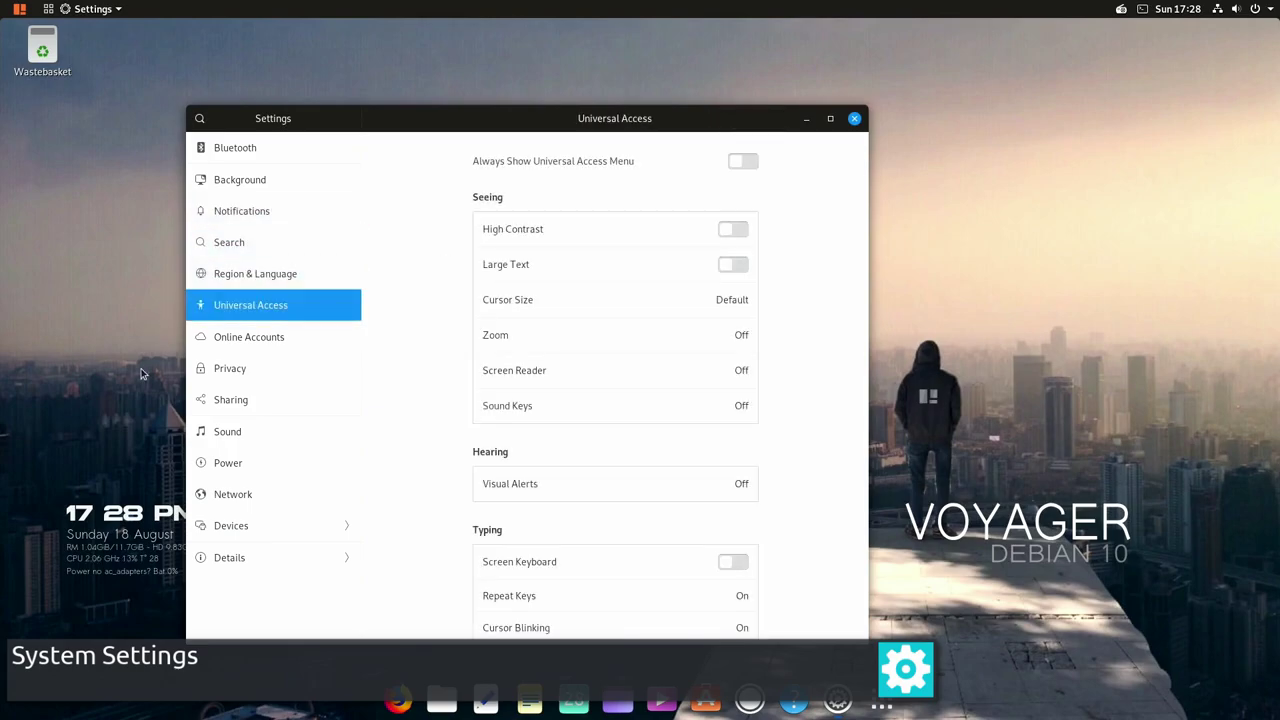
click(214, 336)
Examine the Privacy, Sharing, Sound, Power and Network settings
click(190, 370)
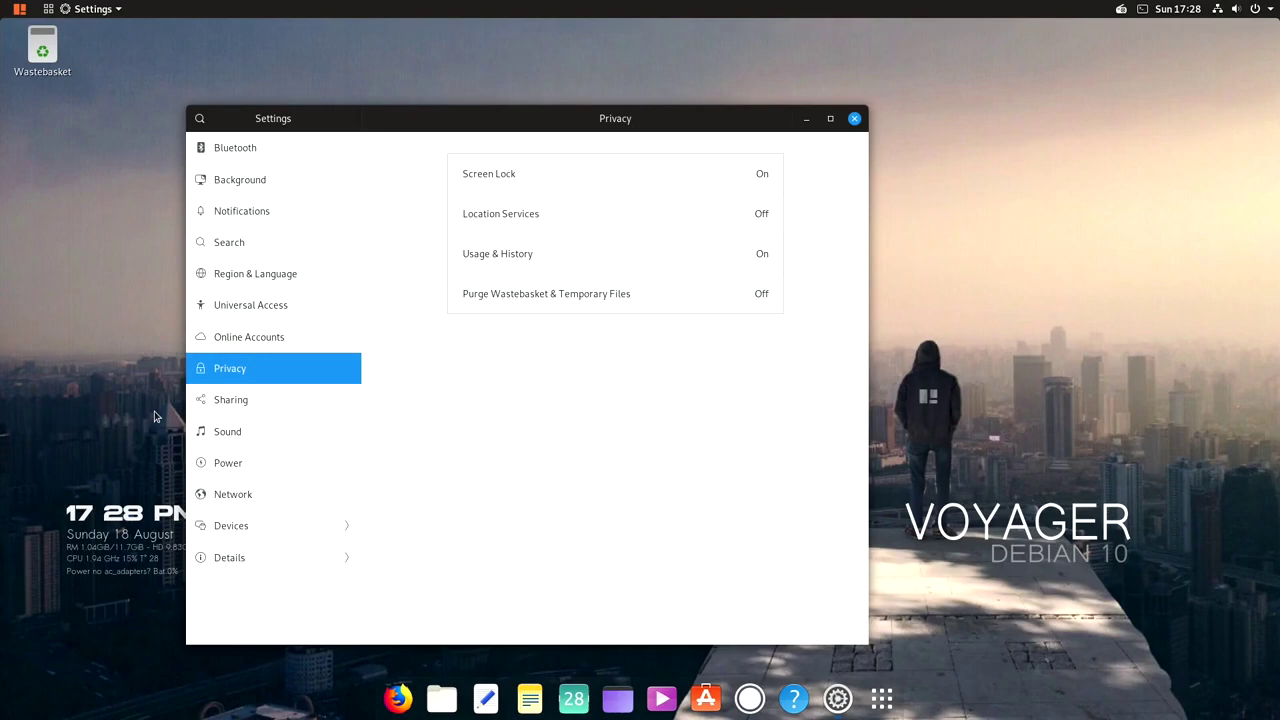
click(190, 401)
click(198, 433)
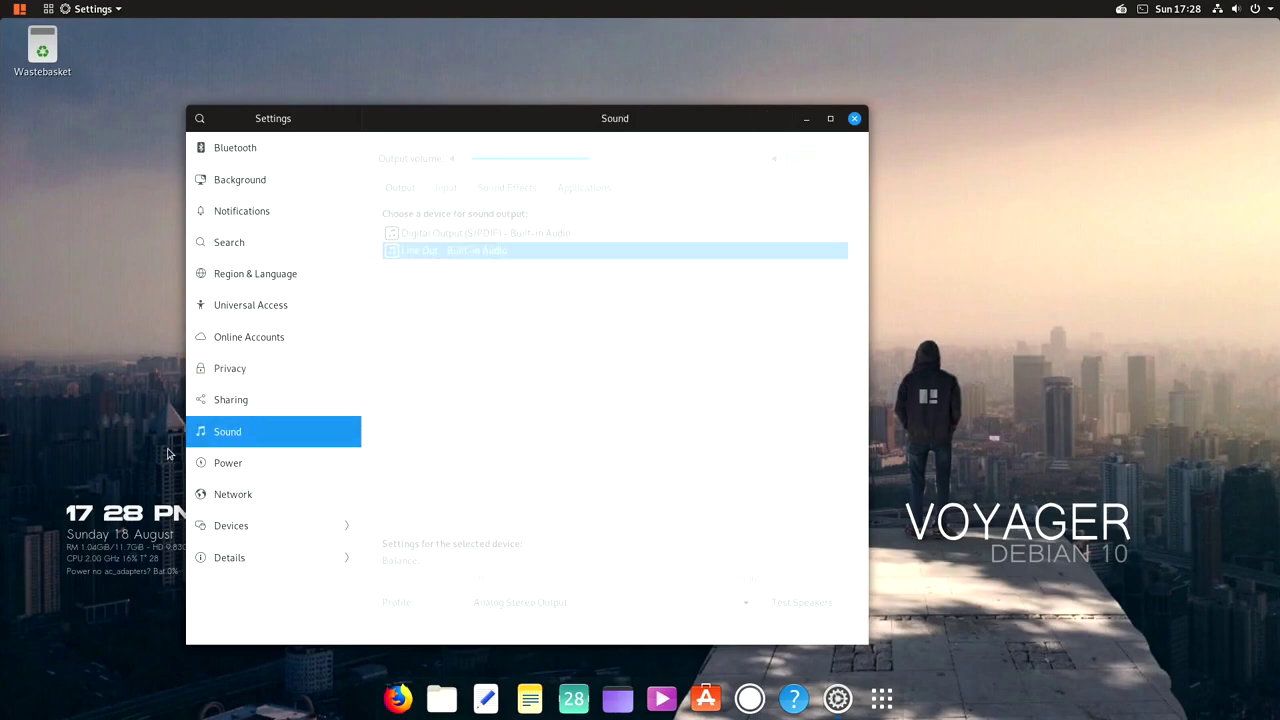
click(191, 466)
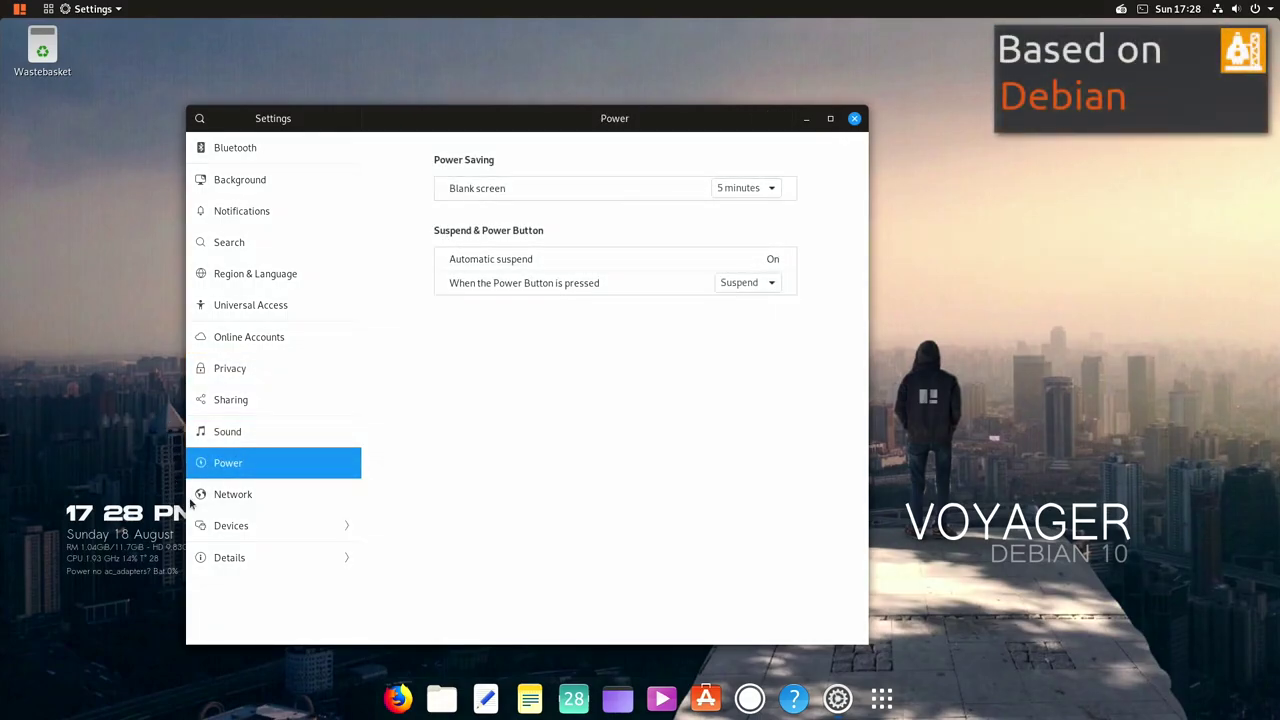
click(191, 497)
Examine all the Devices settings, from Displays, Keyboard and Mouse & Touchpad through Thunderbolt and Colour
click(197, 528)
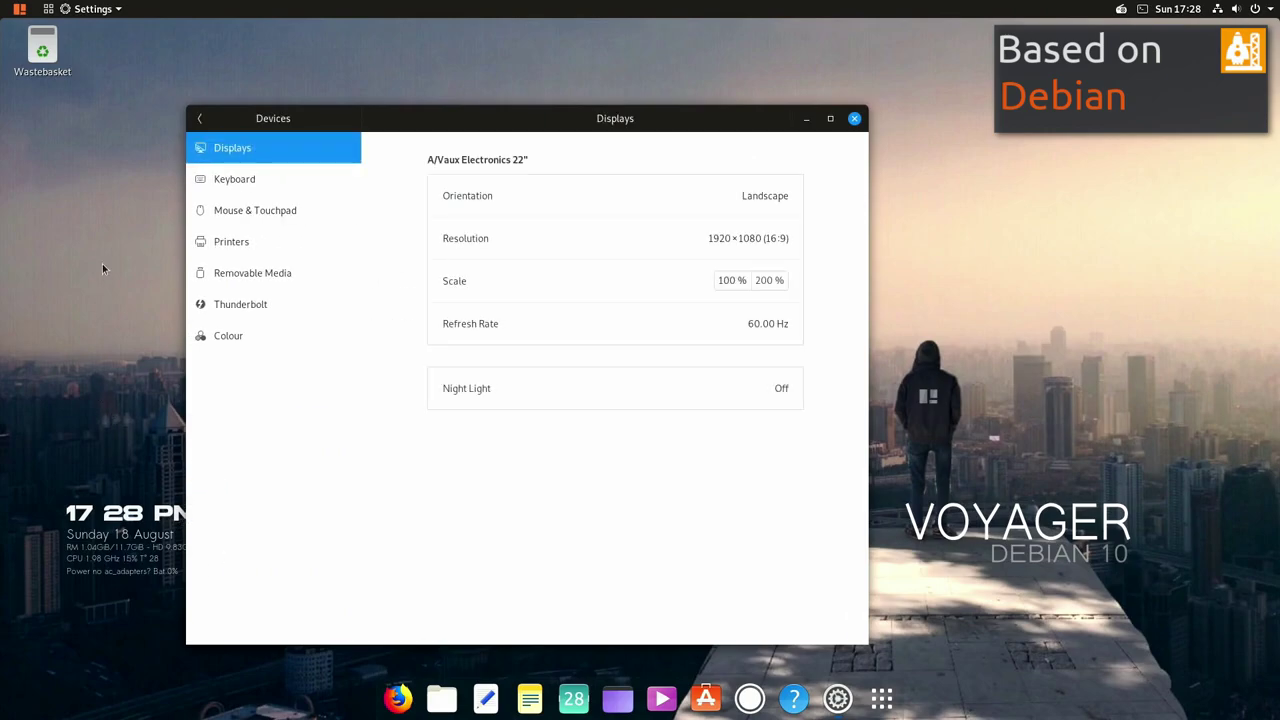
click(190, 178)
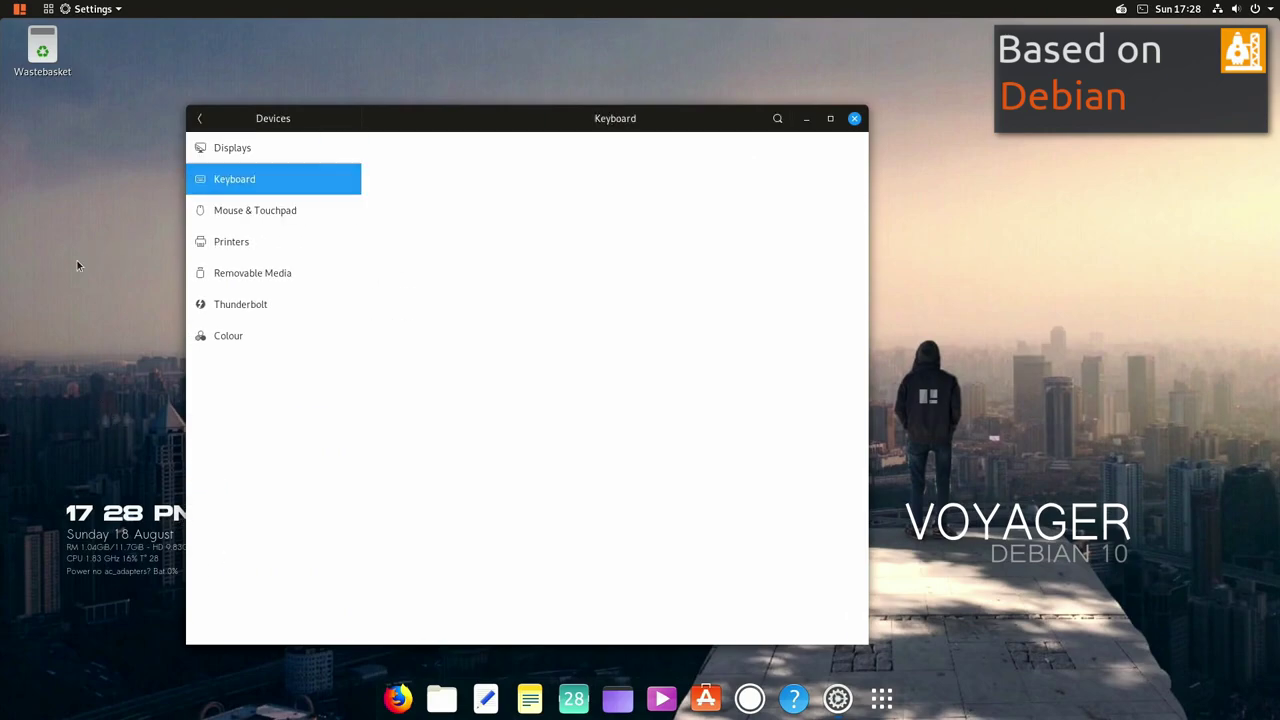
click(214, 210)
key(Down)
key(Down)
key(Down)
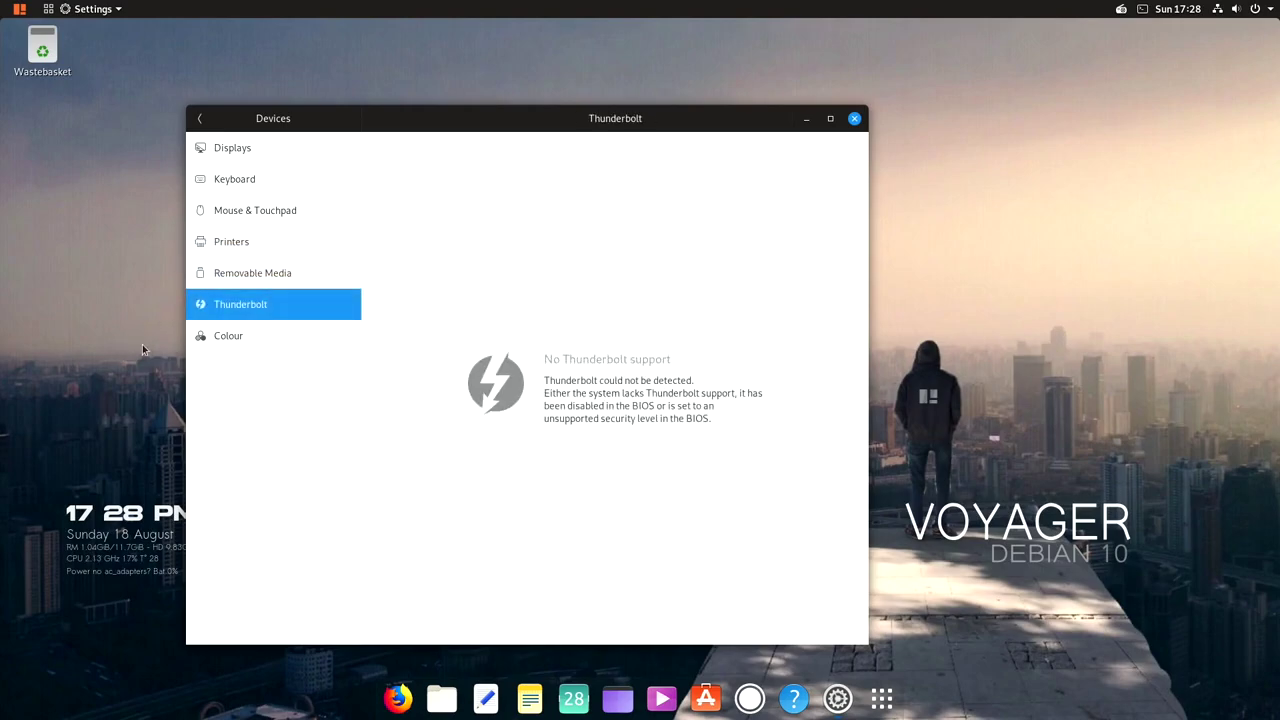
click(220, 336)
Return to the main settings and examine the Details section: About, Date & Time, Users and Default Applications
click(199, 118)
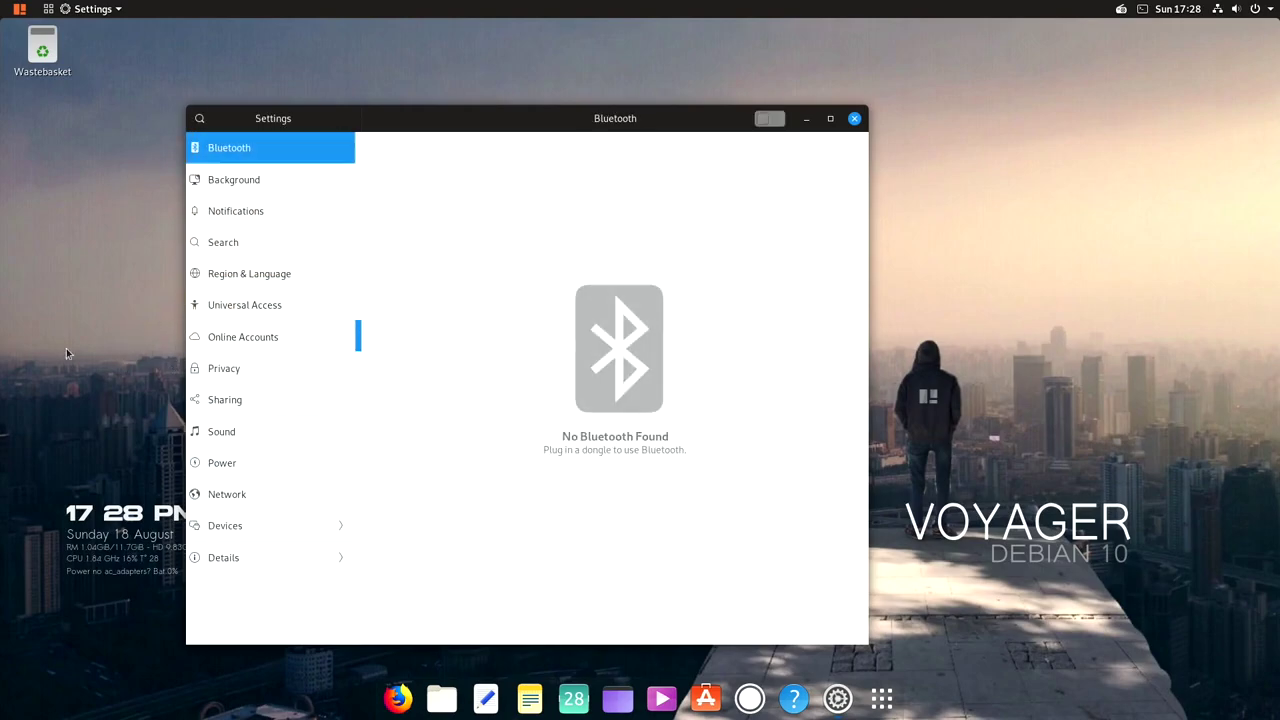
click(229, 557)
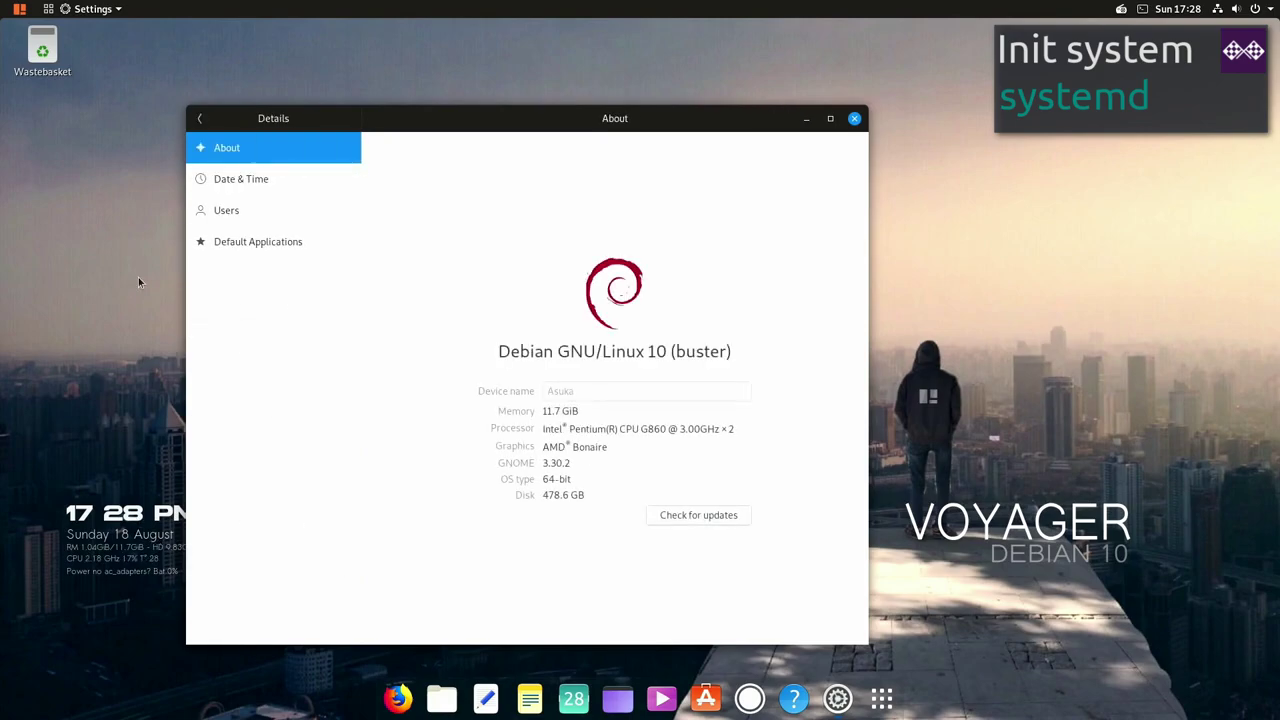
click(205, 179)
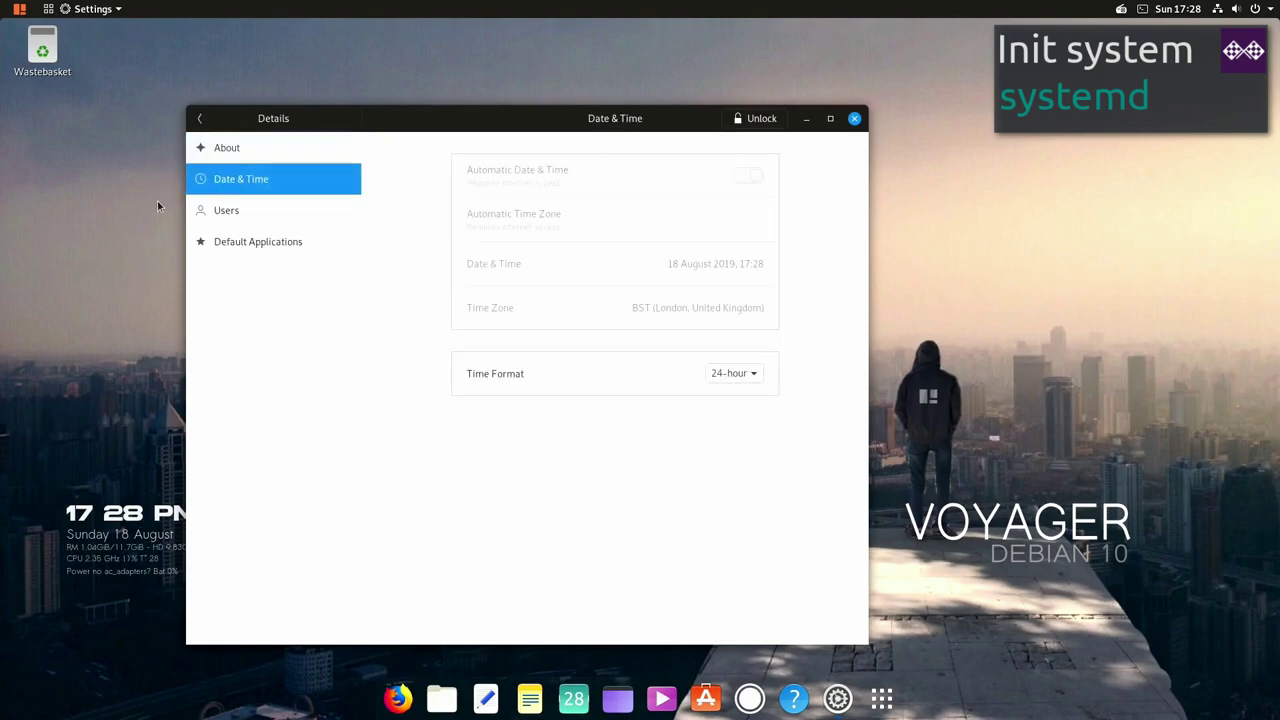
click(213, 209)
click(215, 242)
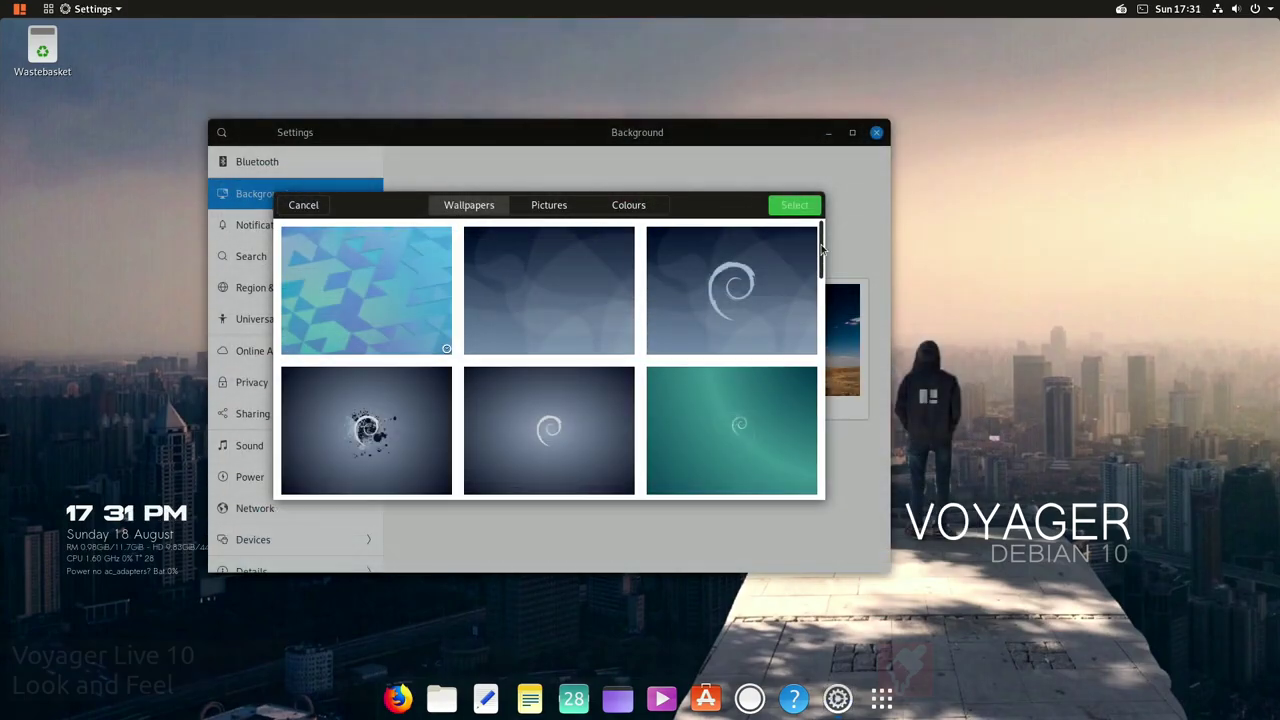
Look through the wallpapers available for the desktop background
scroll(820, 248, down, 2)
scroll(820, 248, down, 5)
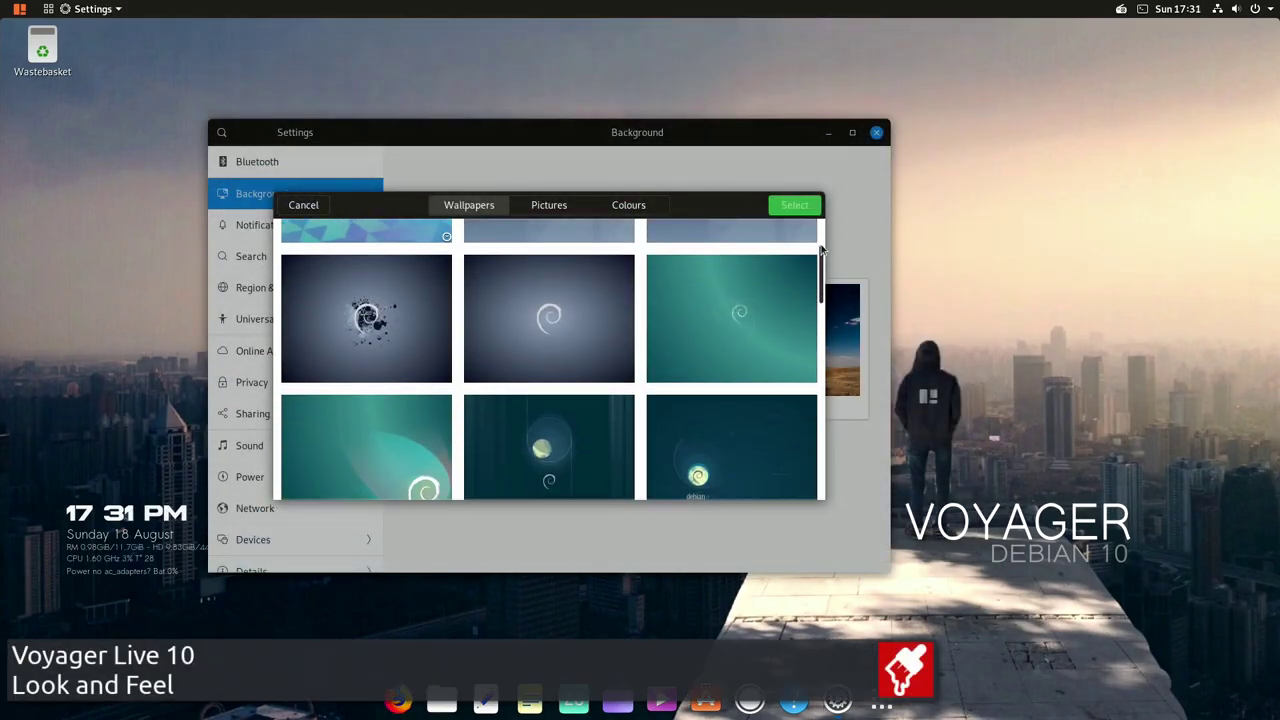
scroll(822, 250, down, 5)
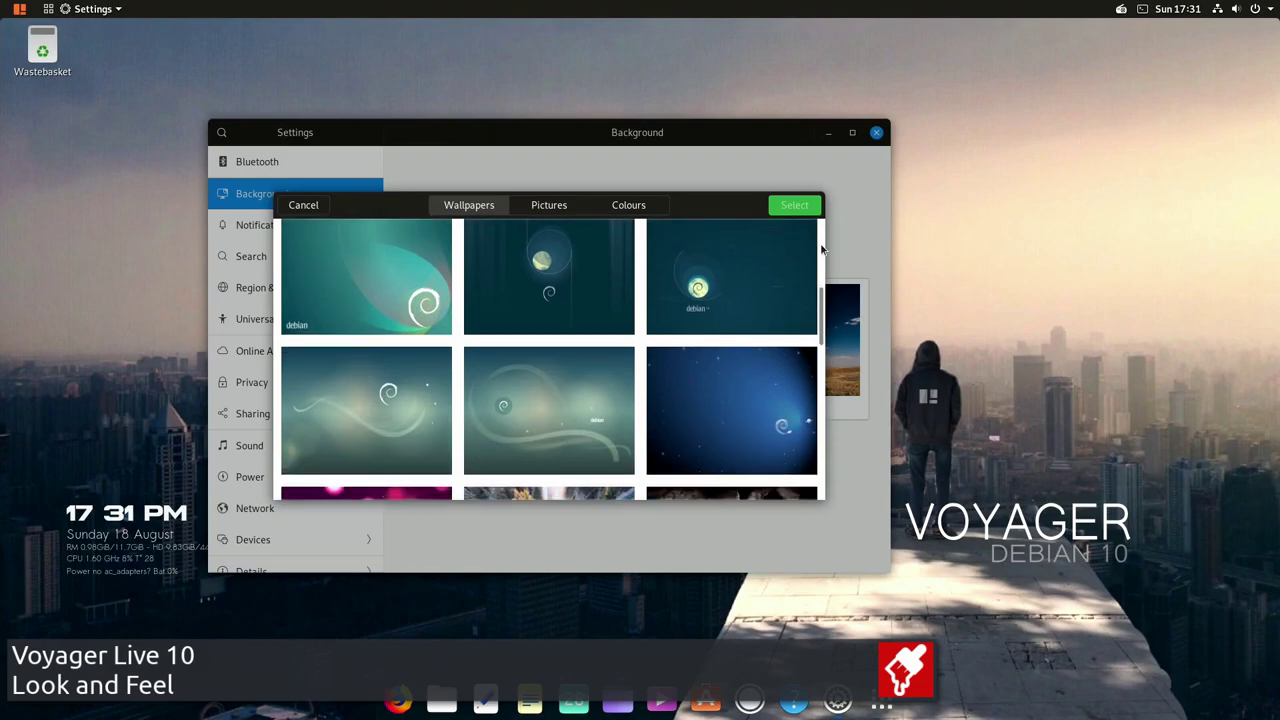
scroll(822, 250, down, 5)
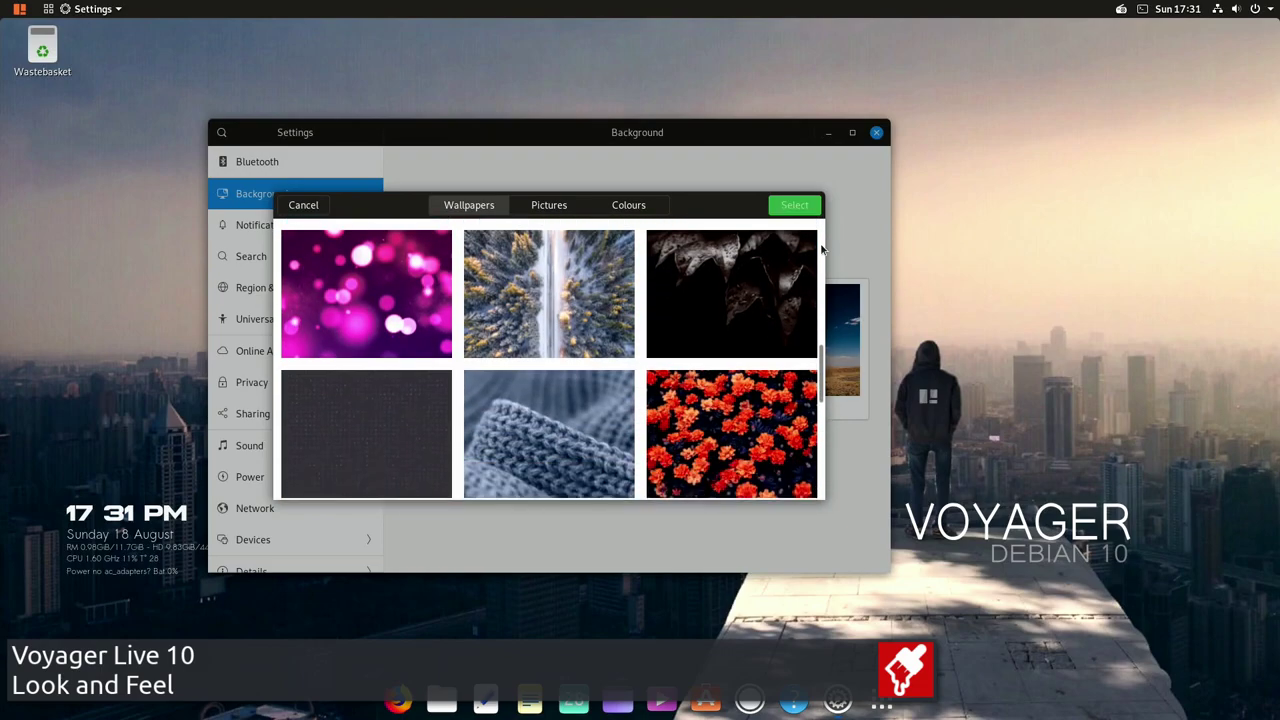
scroll(822, 250, down, 5)
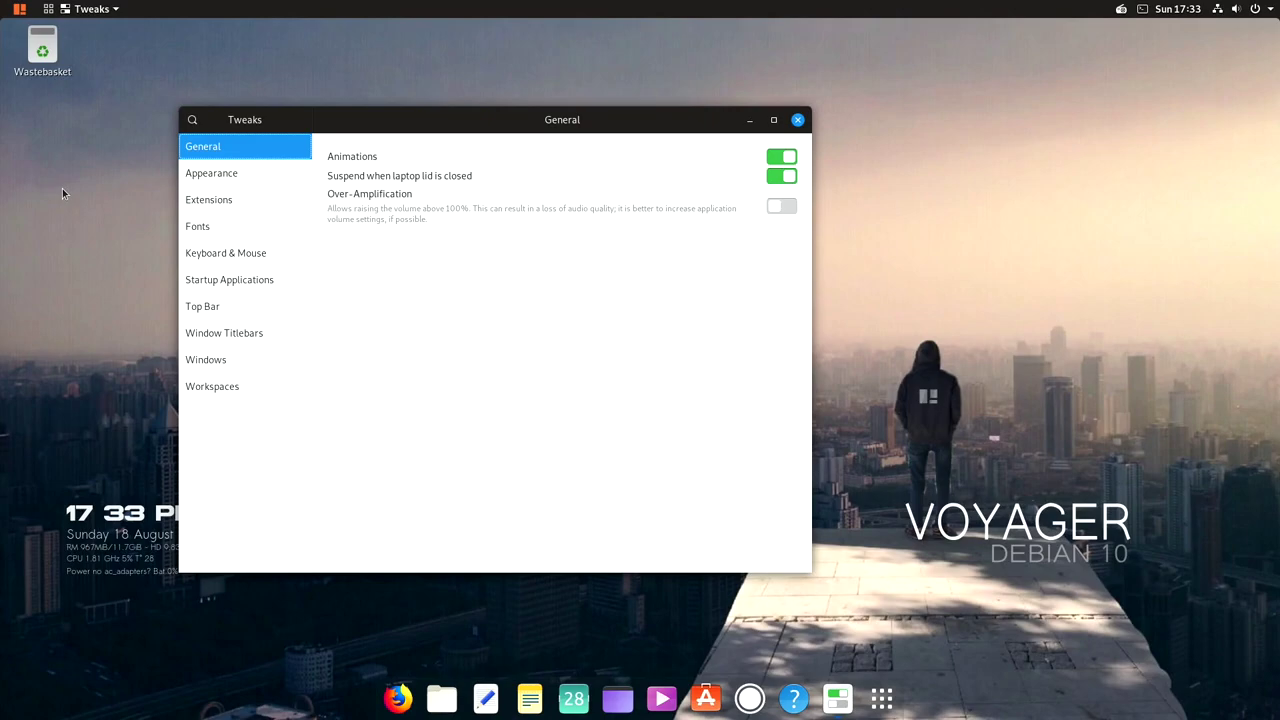
Examine the available application, cursor and icon themes in the Tweaks appearance settings, keeping the current choices
click(190, 173)
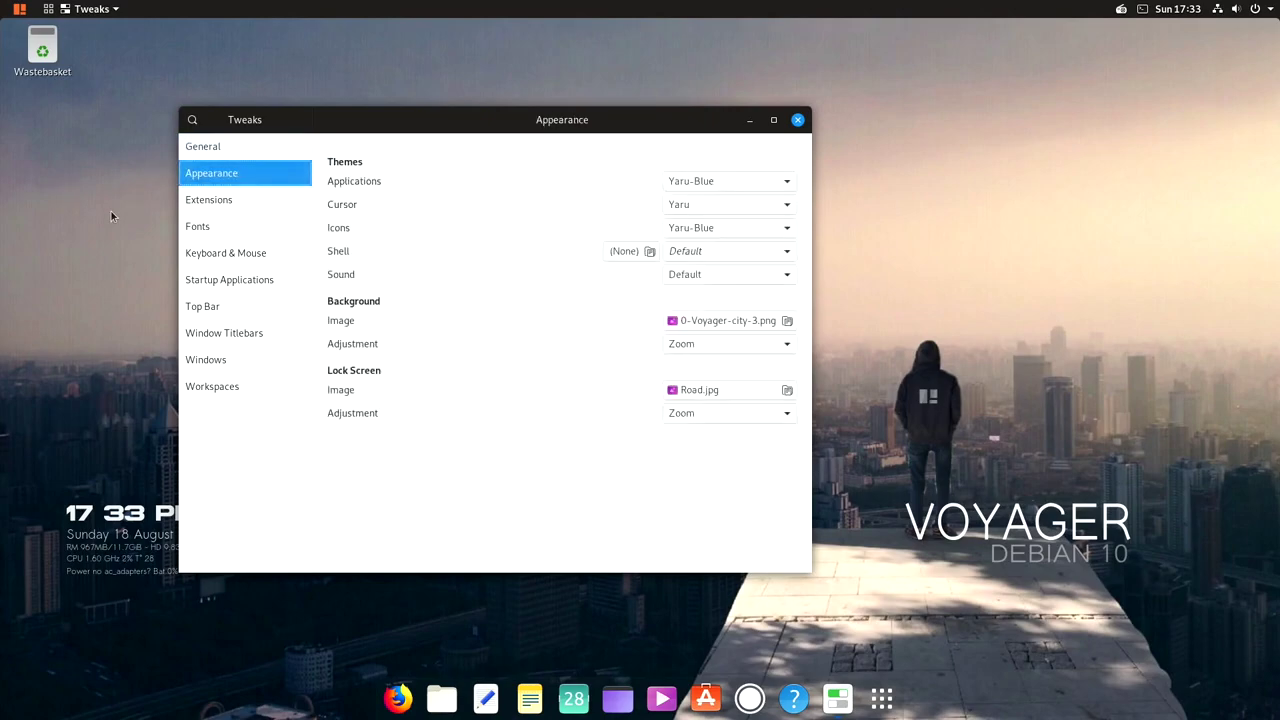
click(787, 183)
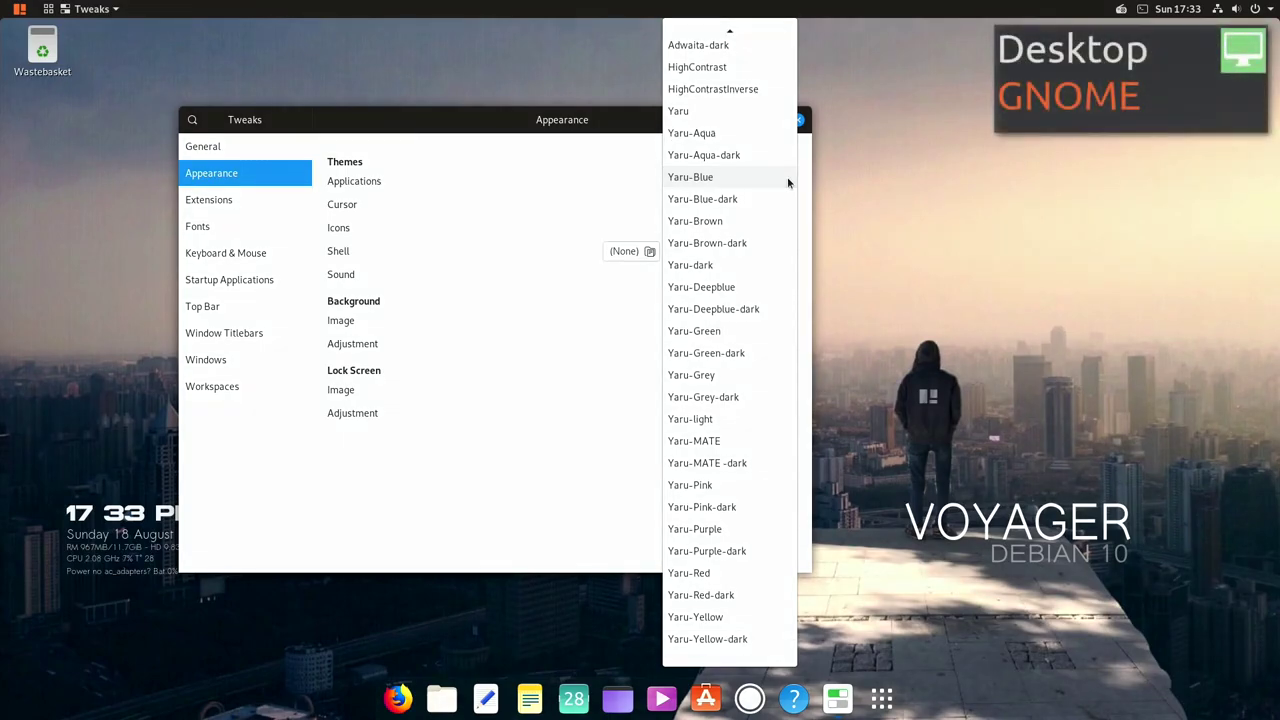
click(787, 185)
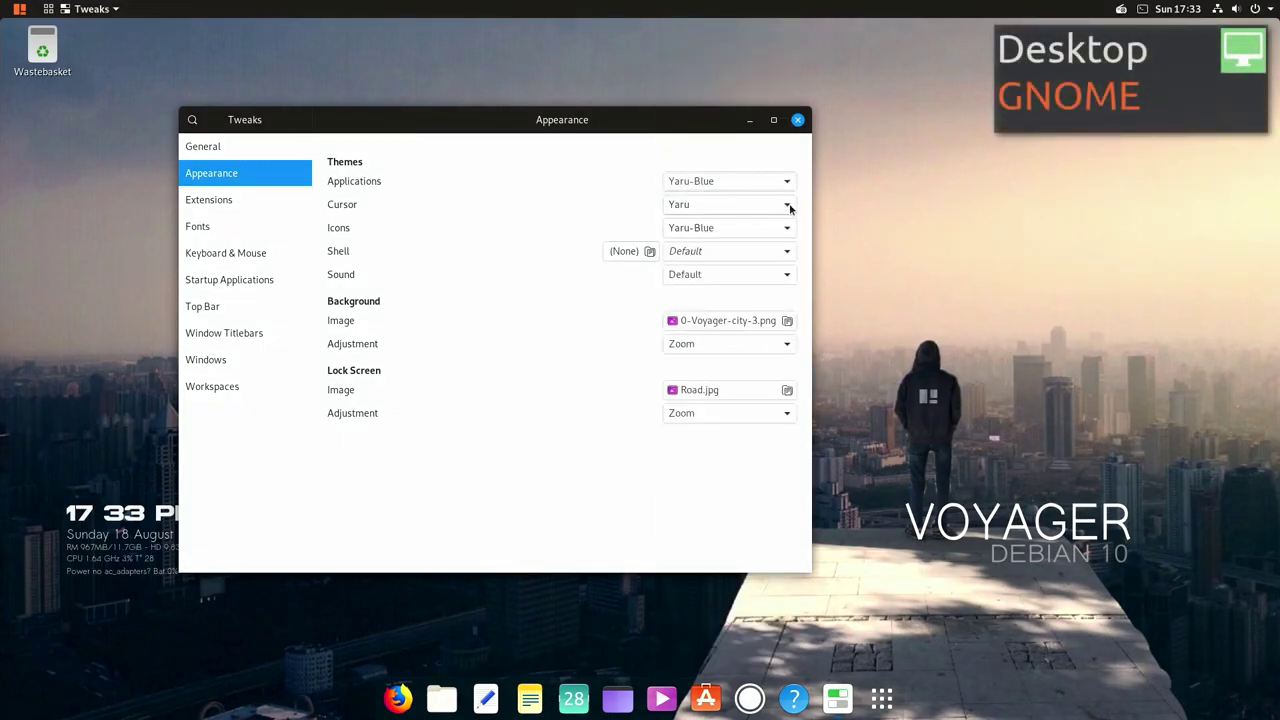
click(789, 206)
click(790, 208)
click(789, 229)
click(789, 231)
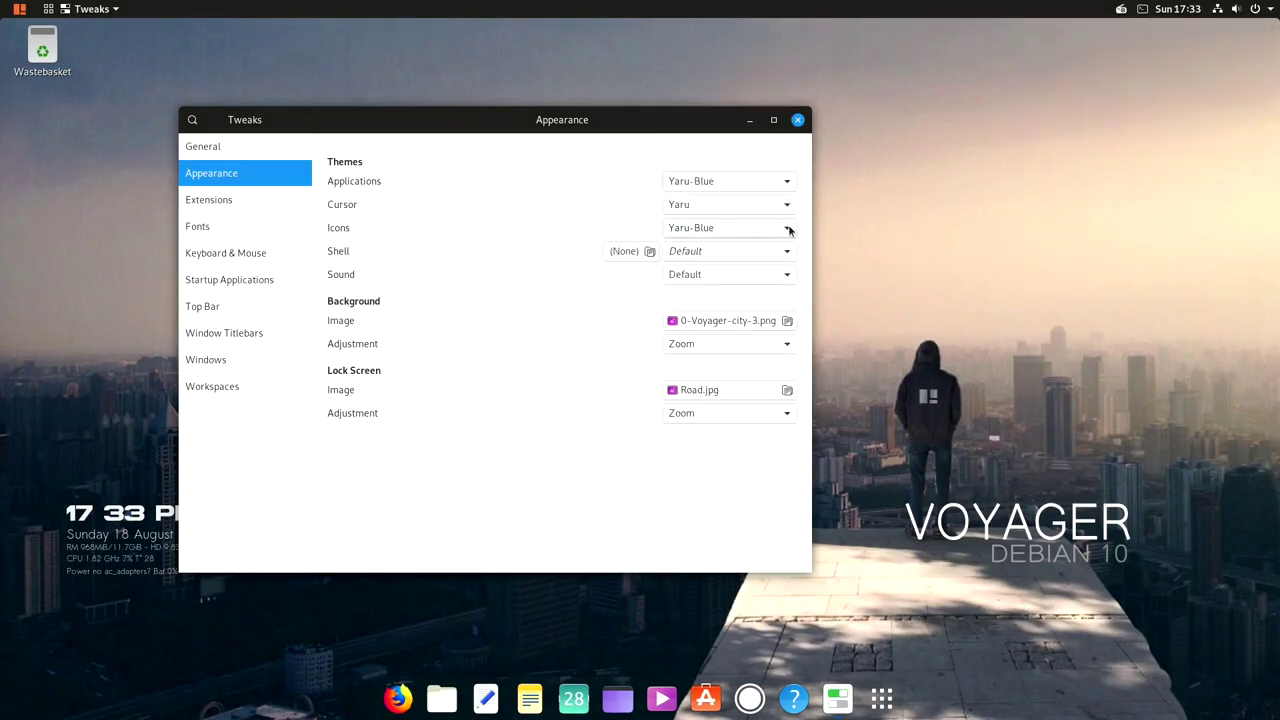
Examine the shell and sound theme choices and the background image files, leaving the current selections in place
click(789, 252)
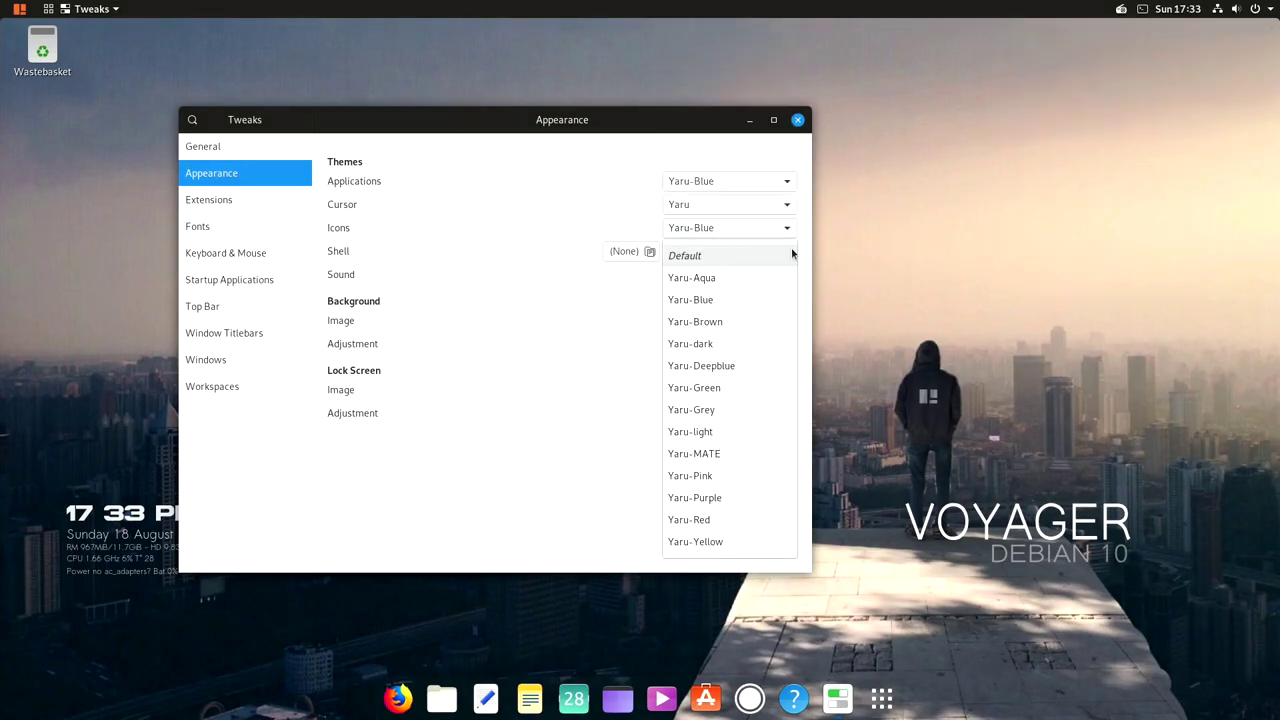
click(792, 254)
click(782, 282)
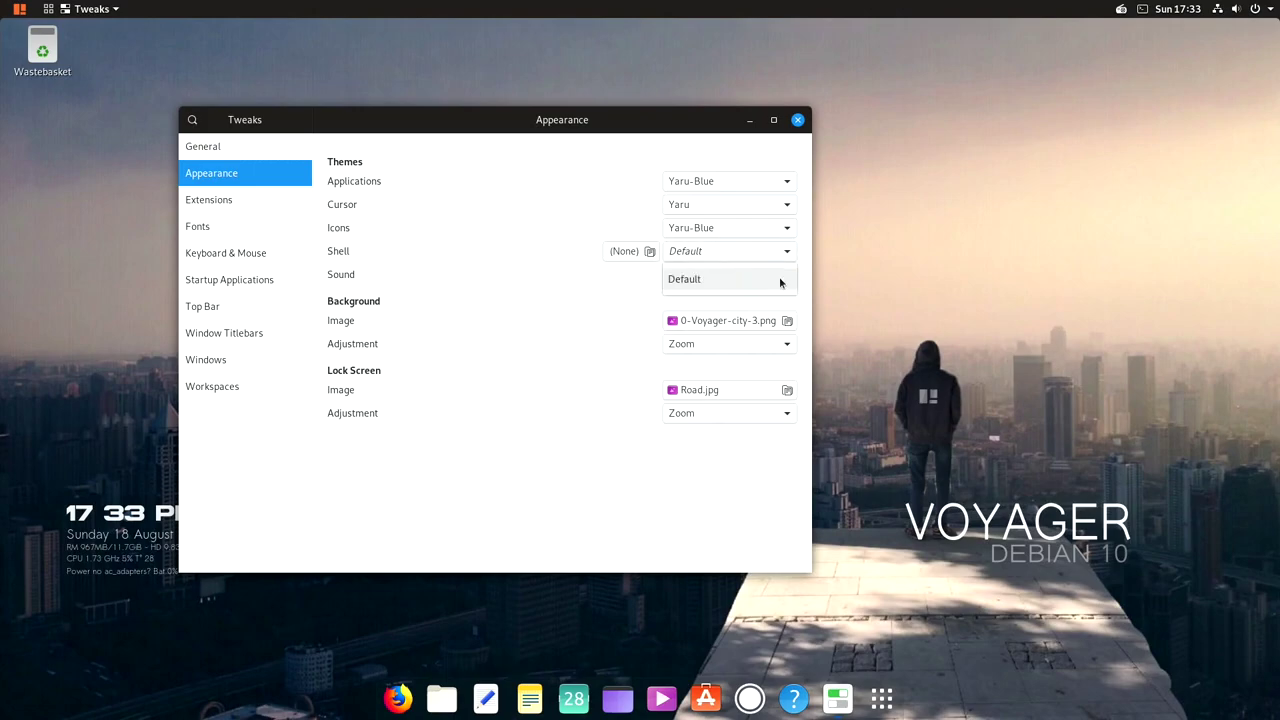
click(781, 283)
click(765, 318)
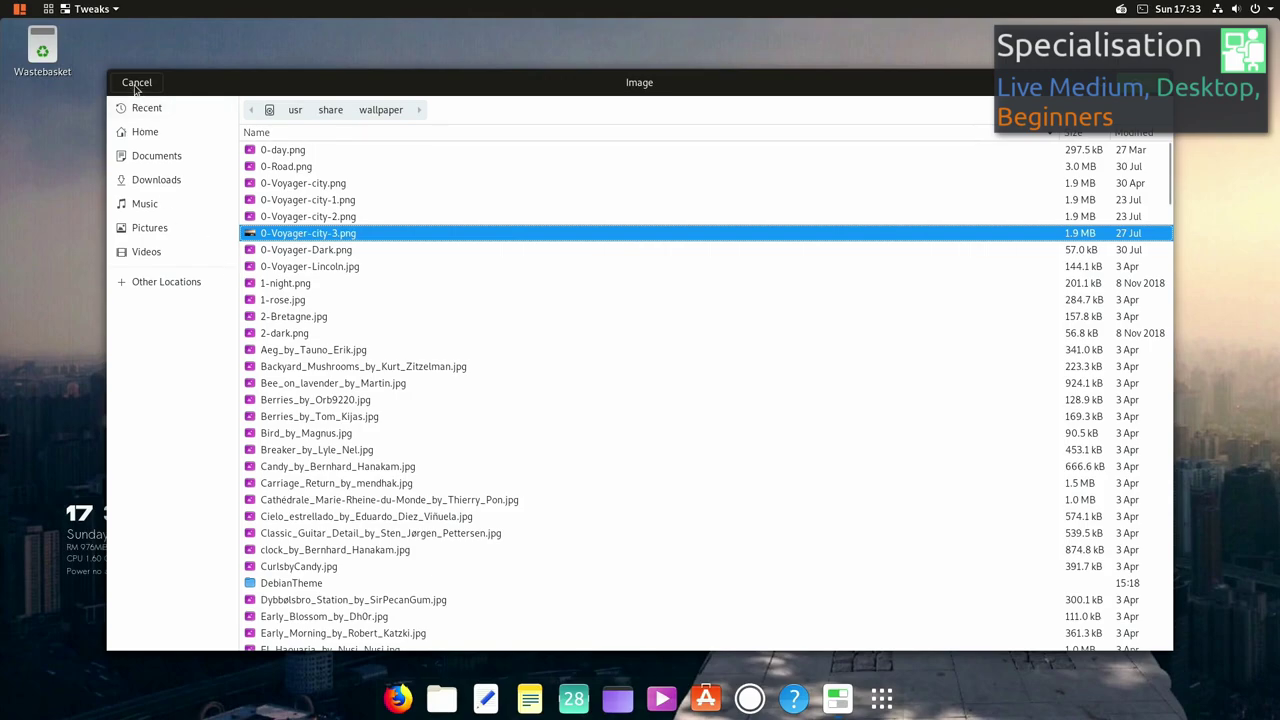
click(136, 85)
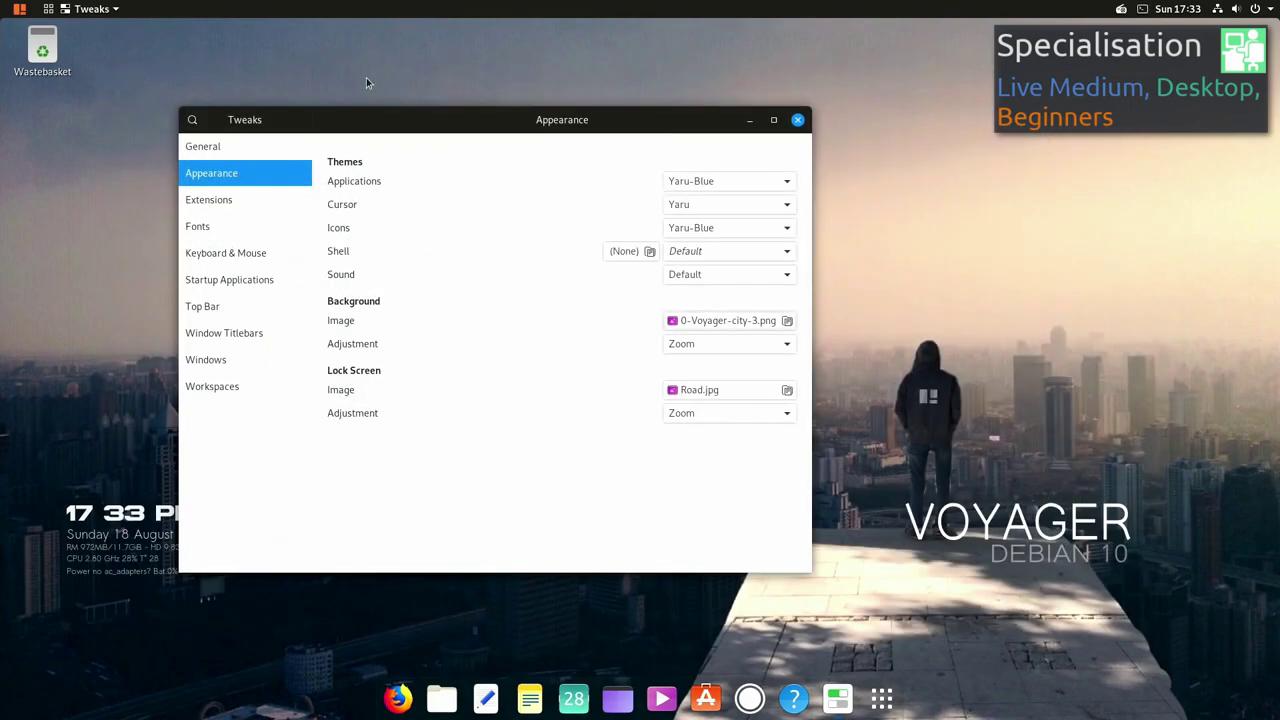
Examine the remaining Tweaks categories from Extensions, Fonts and Keyboard & Mouse through Windows and Workspaces
click(206, 202)
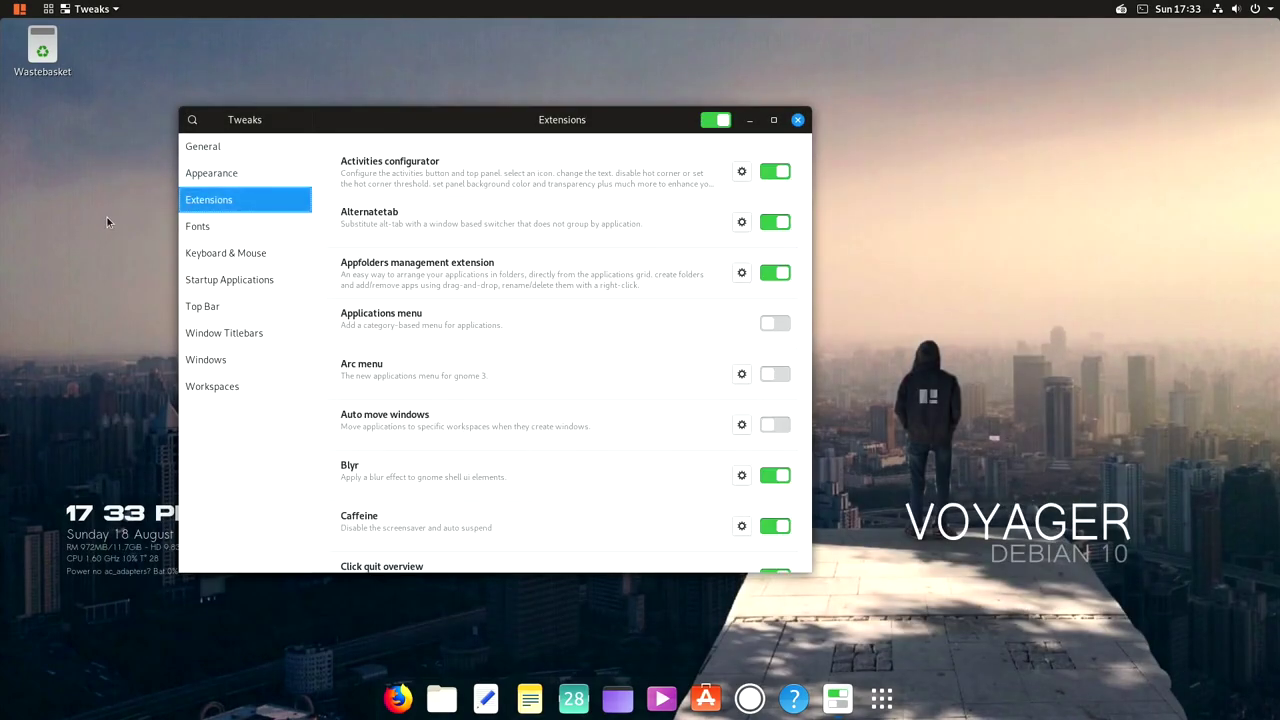
click(183, 228)
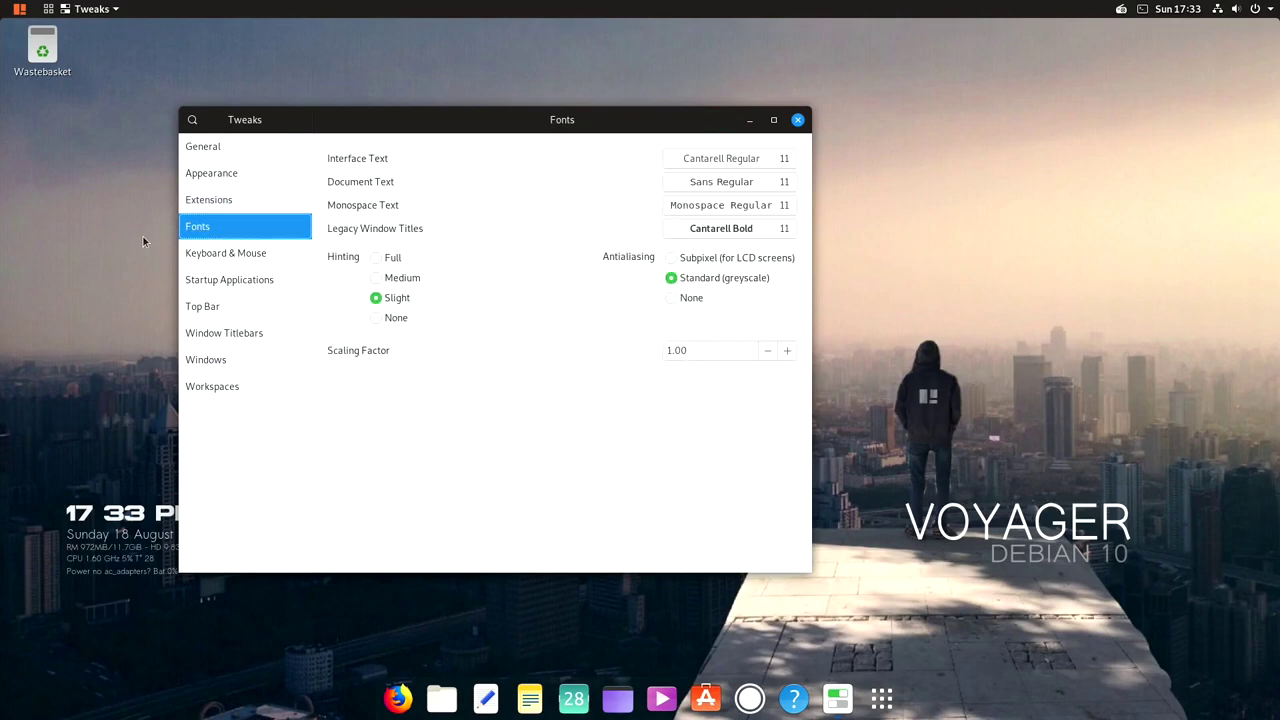
click(190, 253)
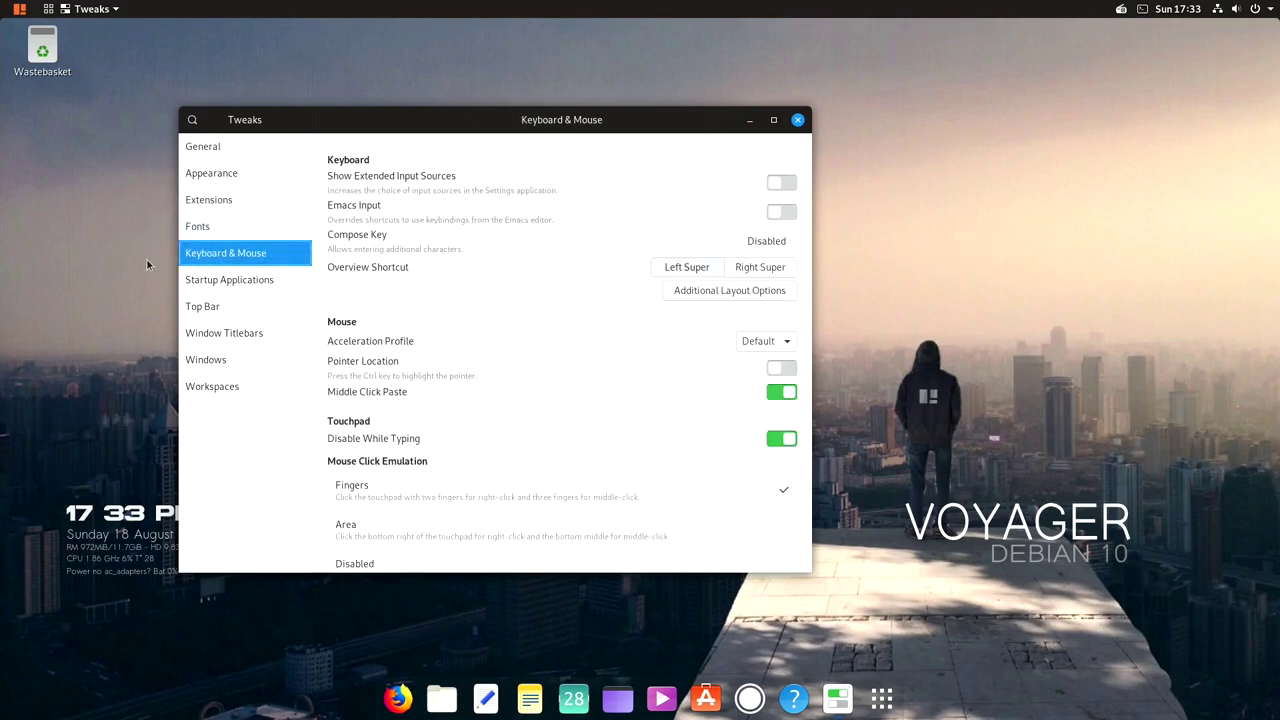
click(182, 283)
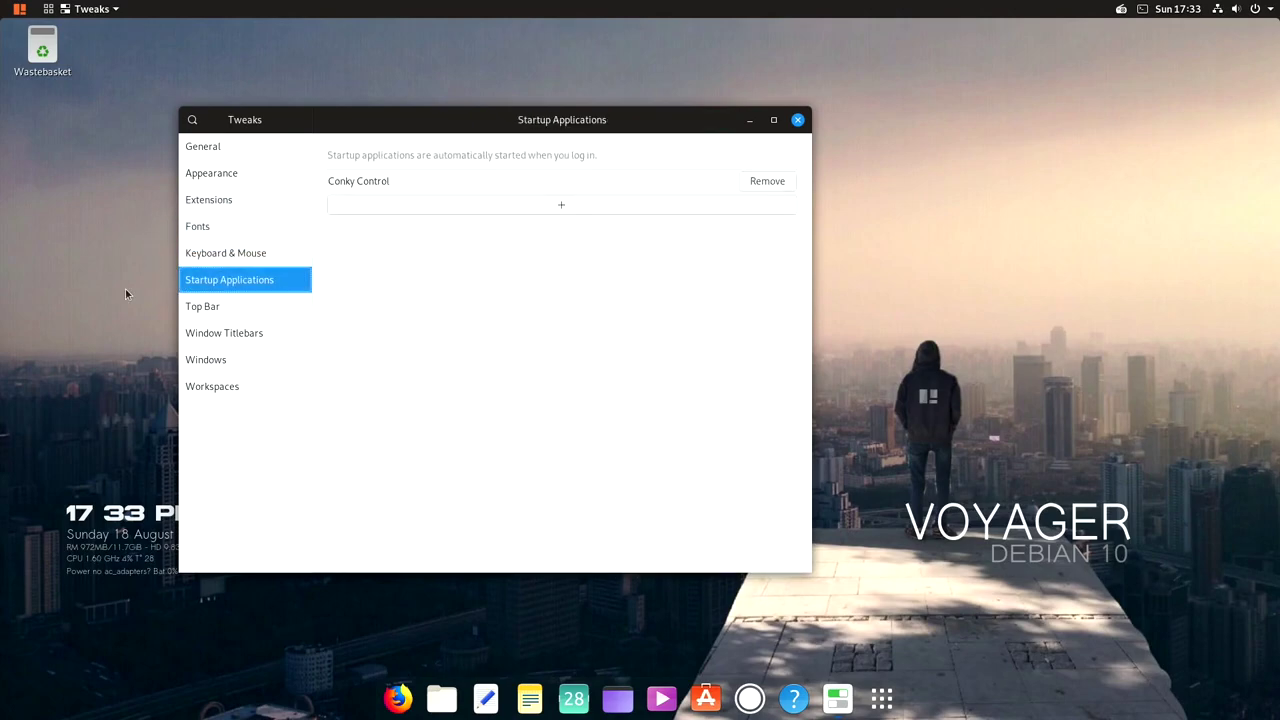
click(182, 308)
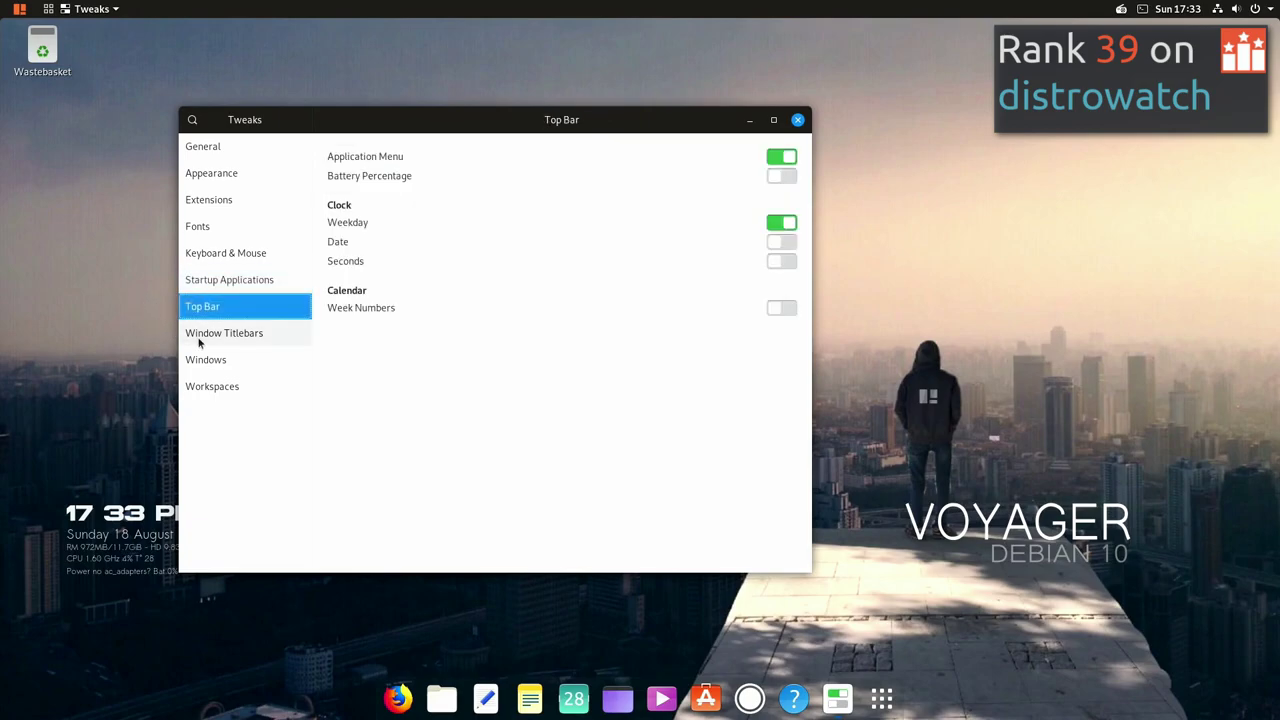
click(190, 342)
click(185, 362)
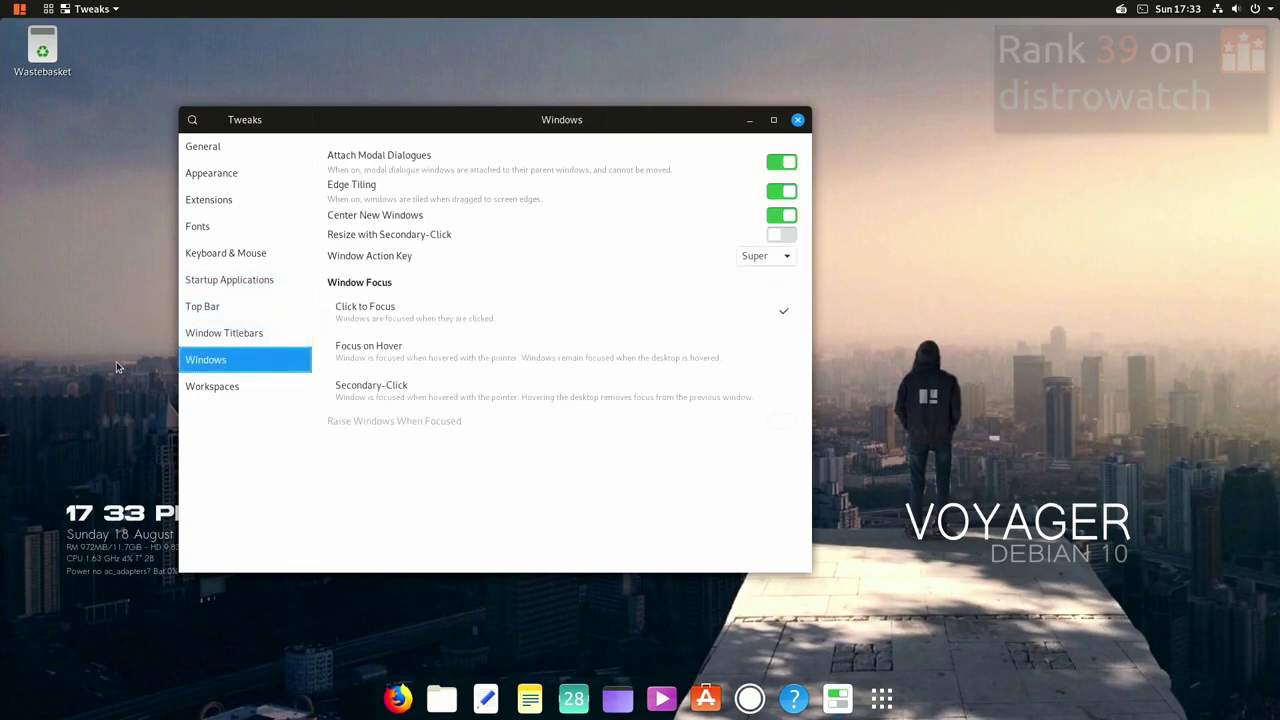
click(185, 388)
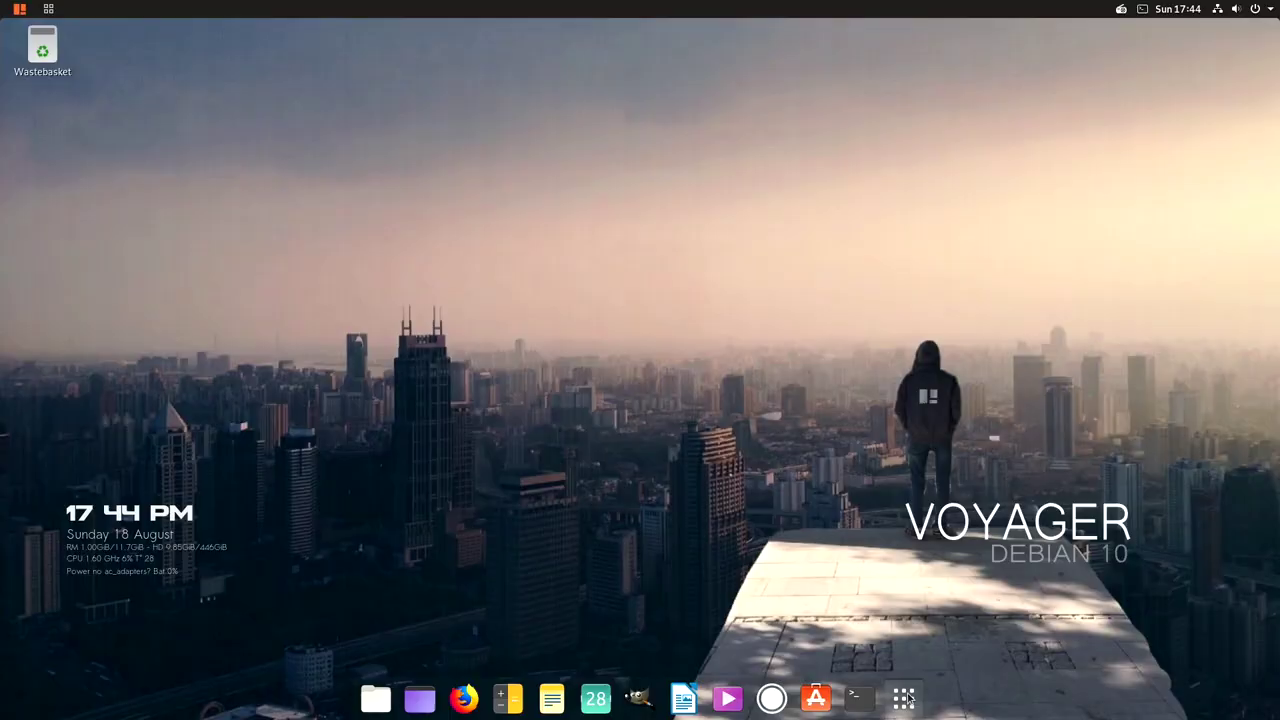
Show all installed applications and look through the Accessories folder
click(903, 698)
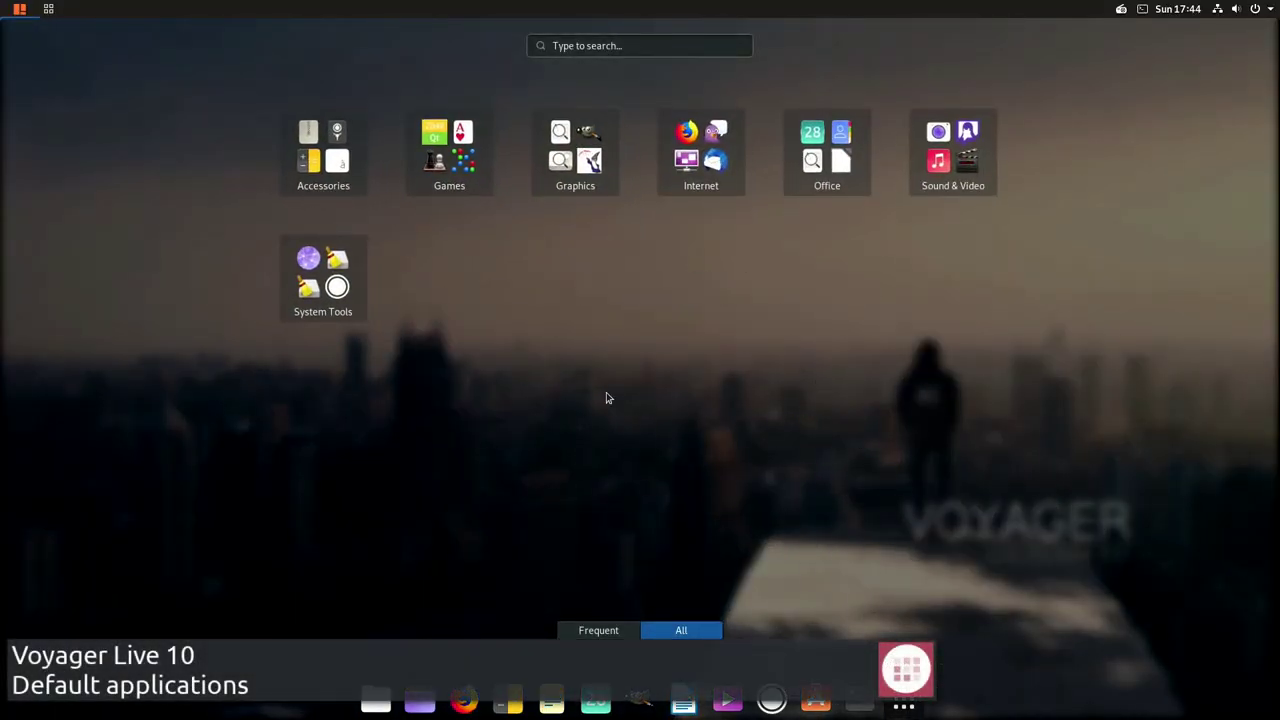
click(323, 152)
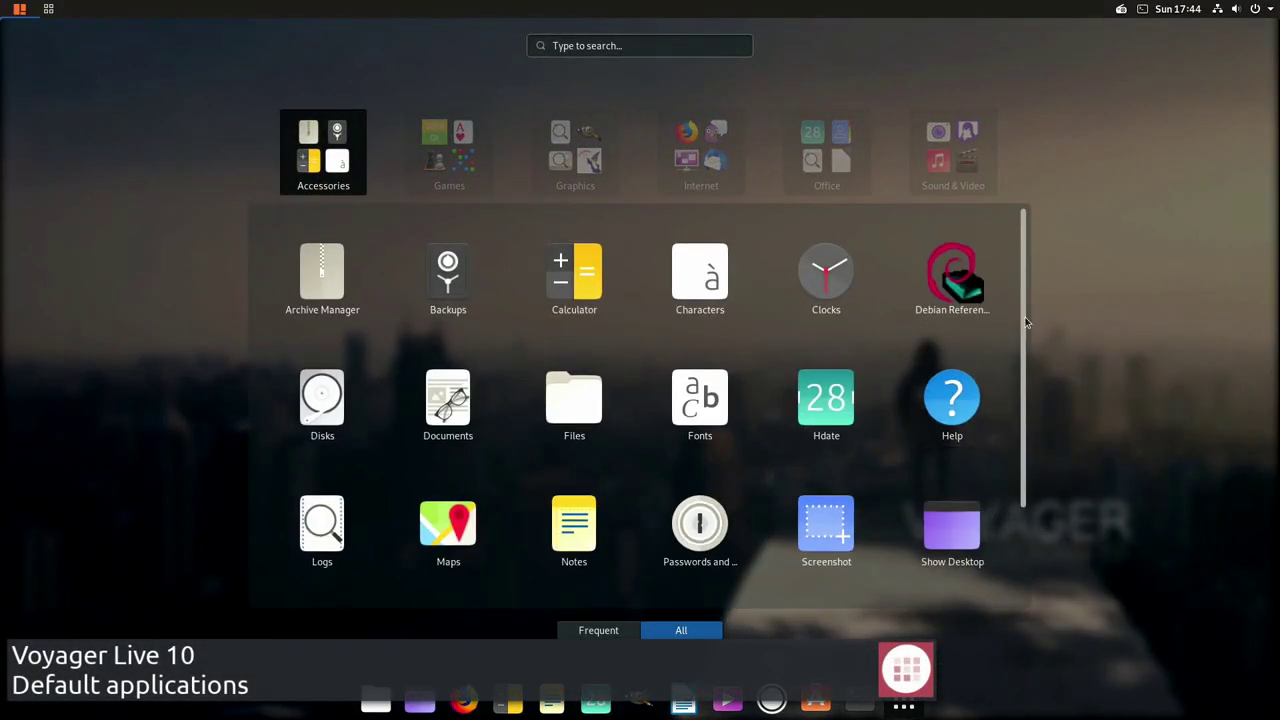
scroll(1025, 322, down, 2)
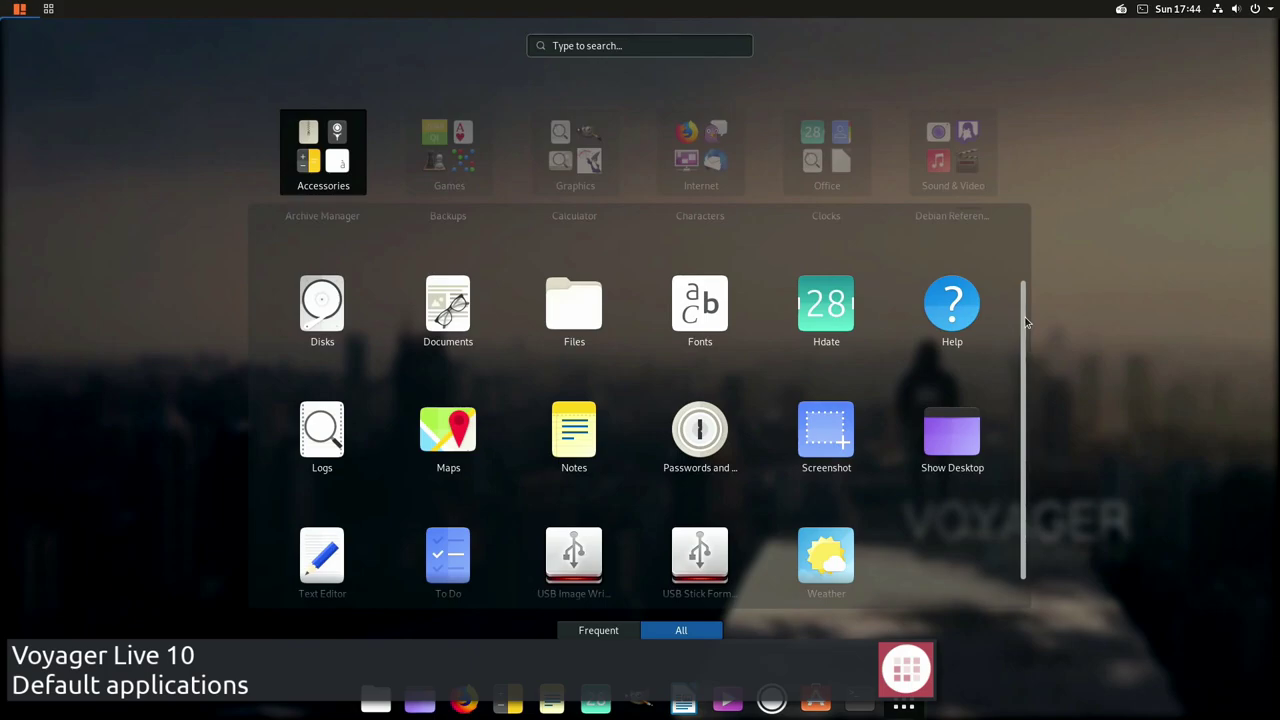
Close the Accessories folder and look through the applications in the Games and Graphics folders
click(340, 186)
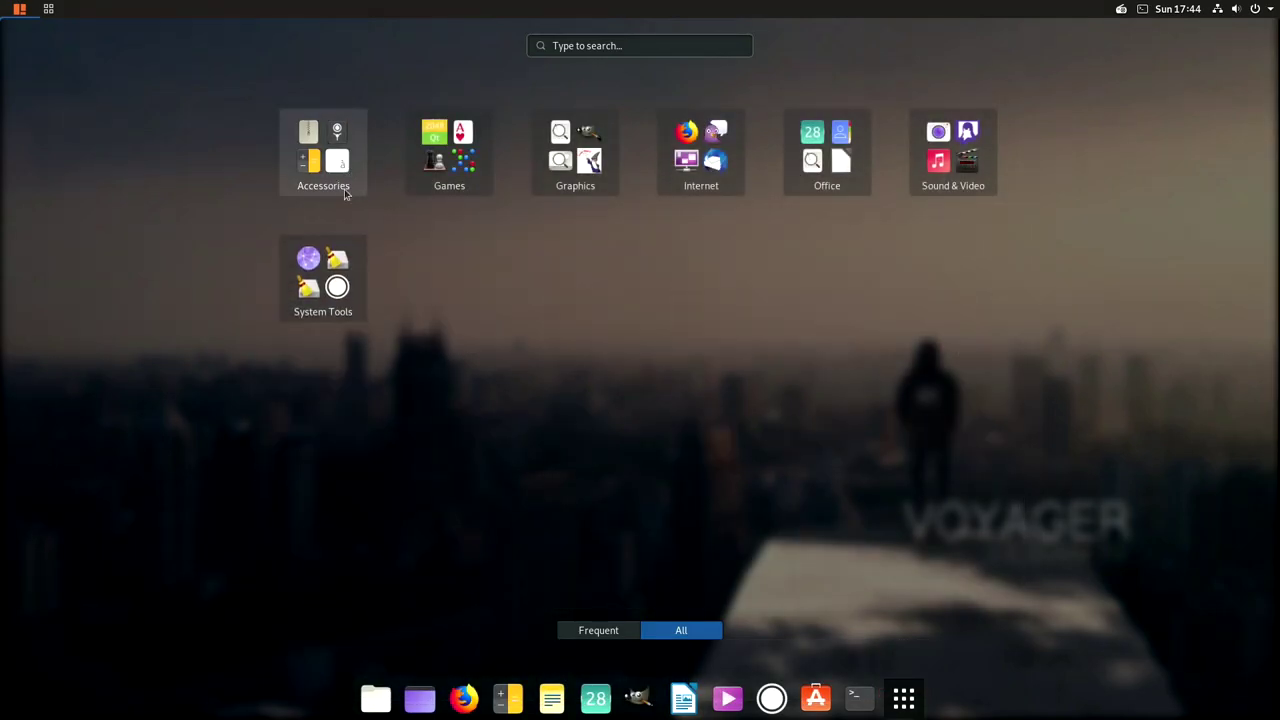
click(481, 172)
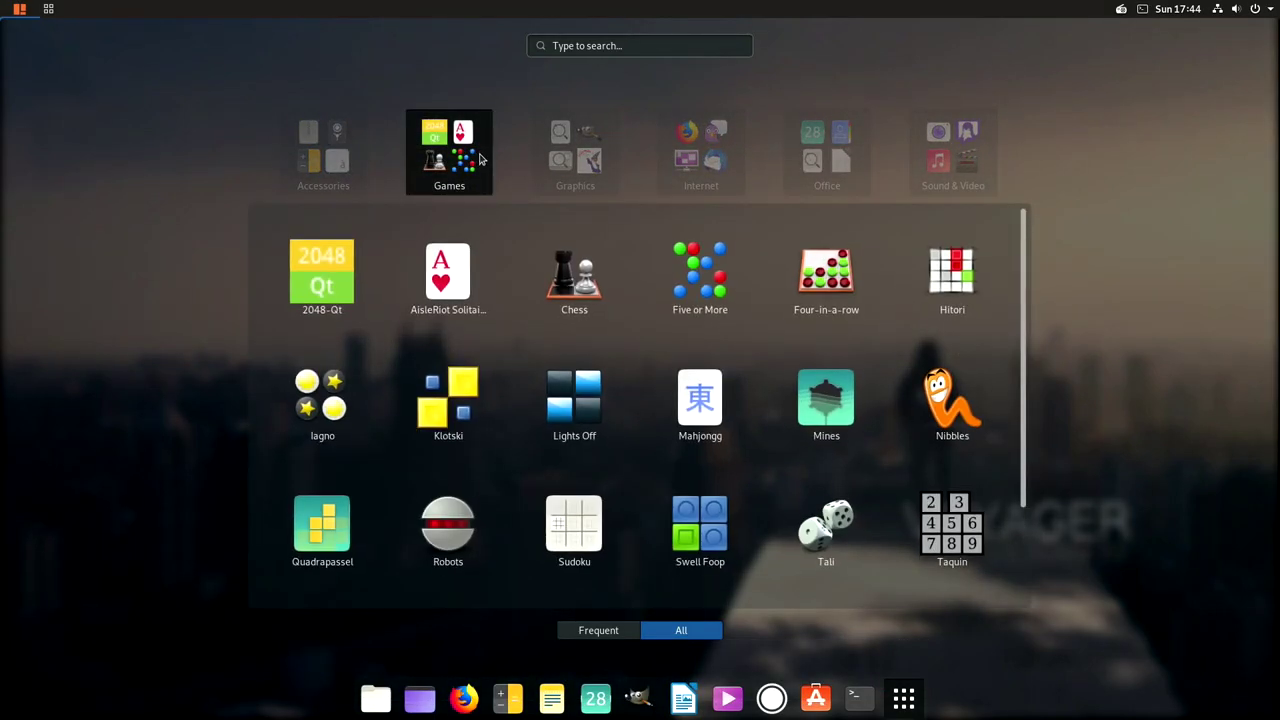
scroll(1019, 355, down, 2)
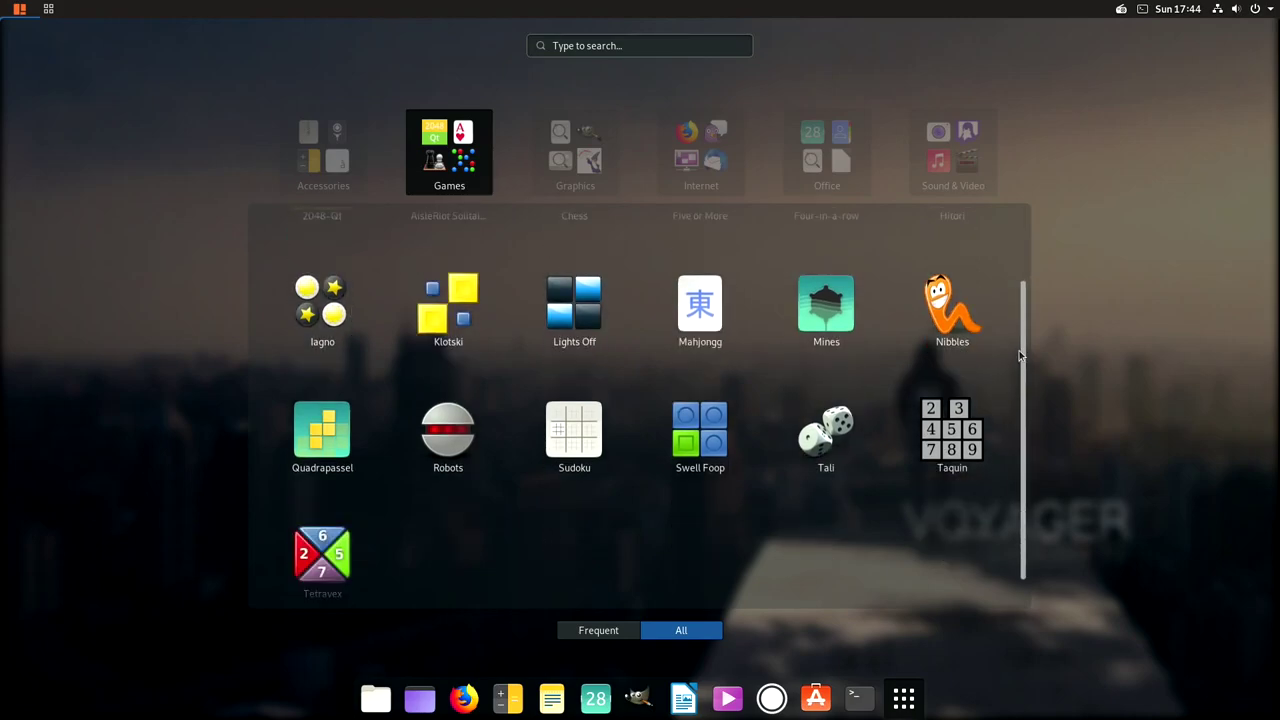
click(478, 170)
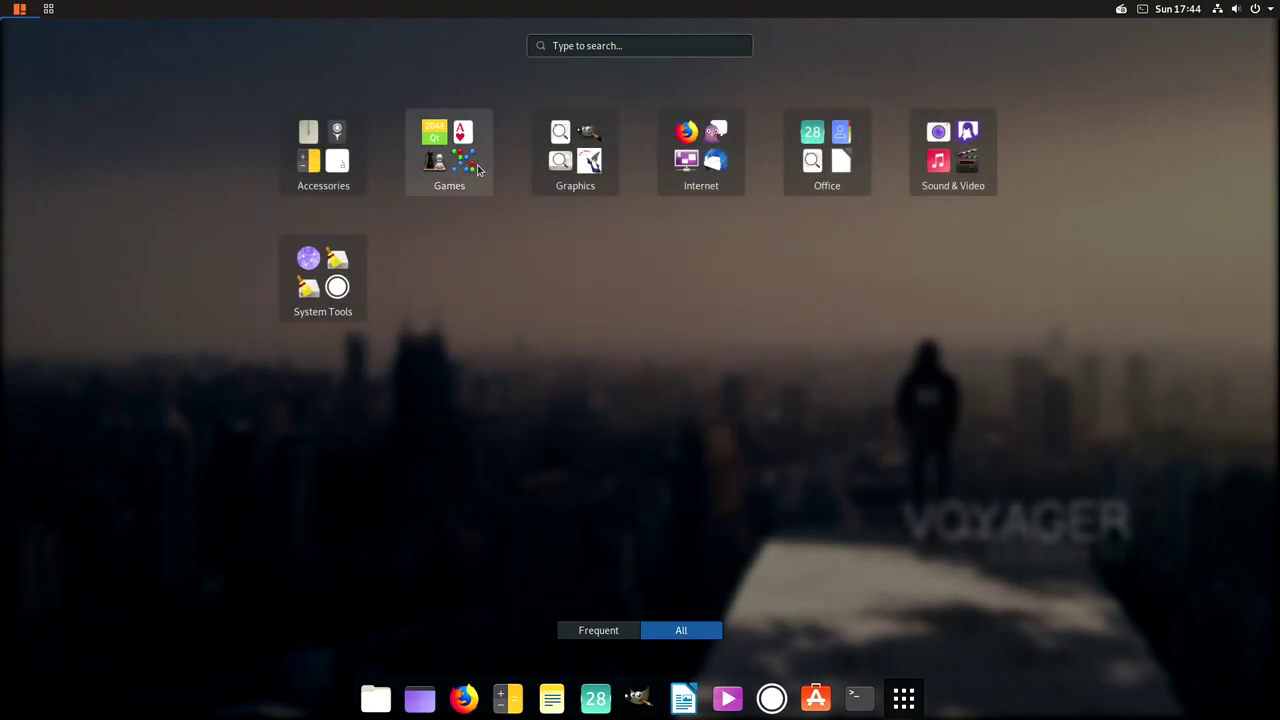
click(583, 173)
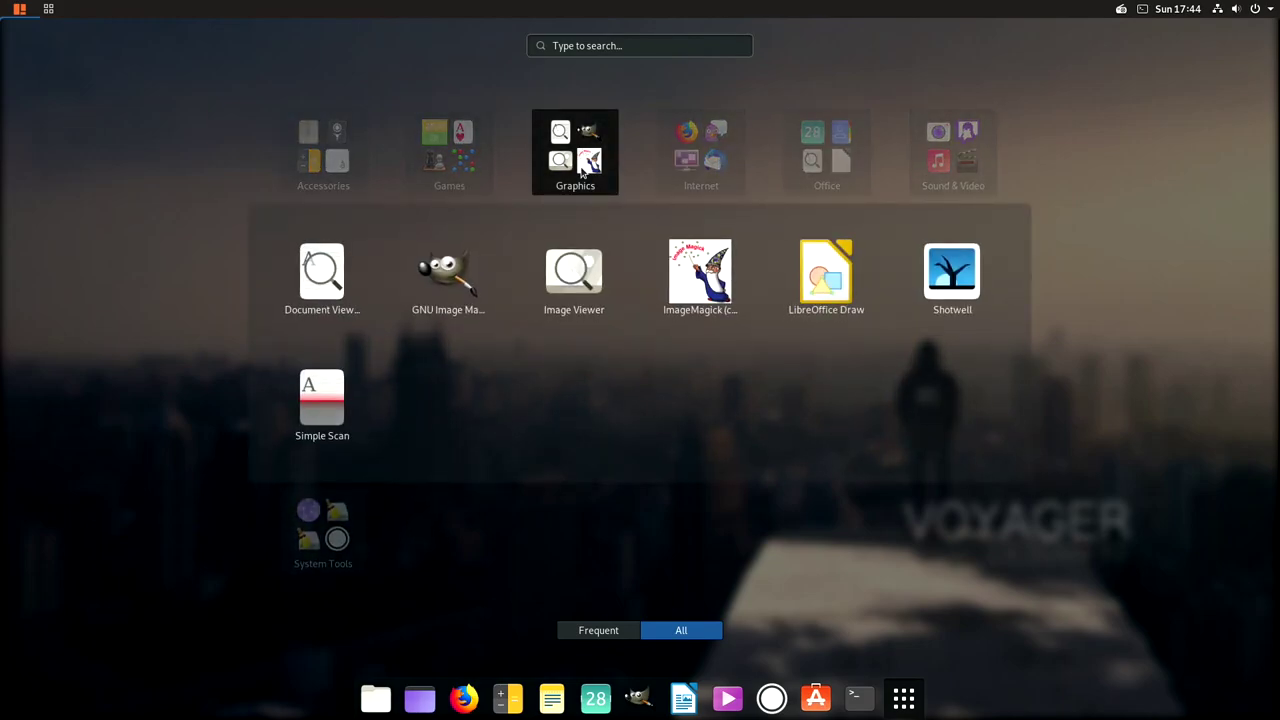
click(583, 172)
Look through the applications in the Internet, Office and Sound & Video folders, closing each folder after viewing it
click(702, 159)
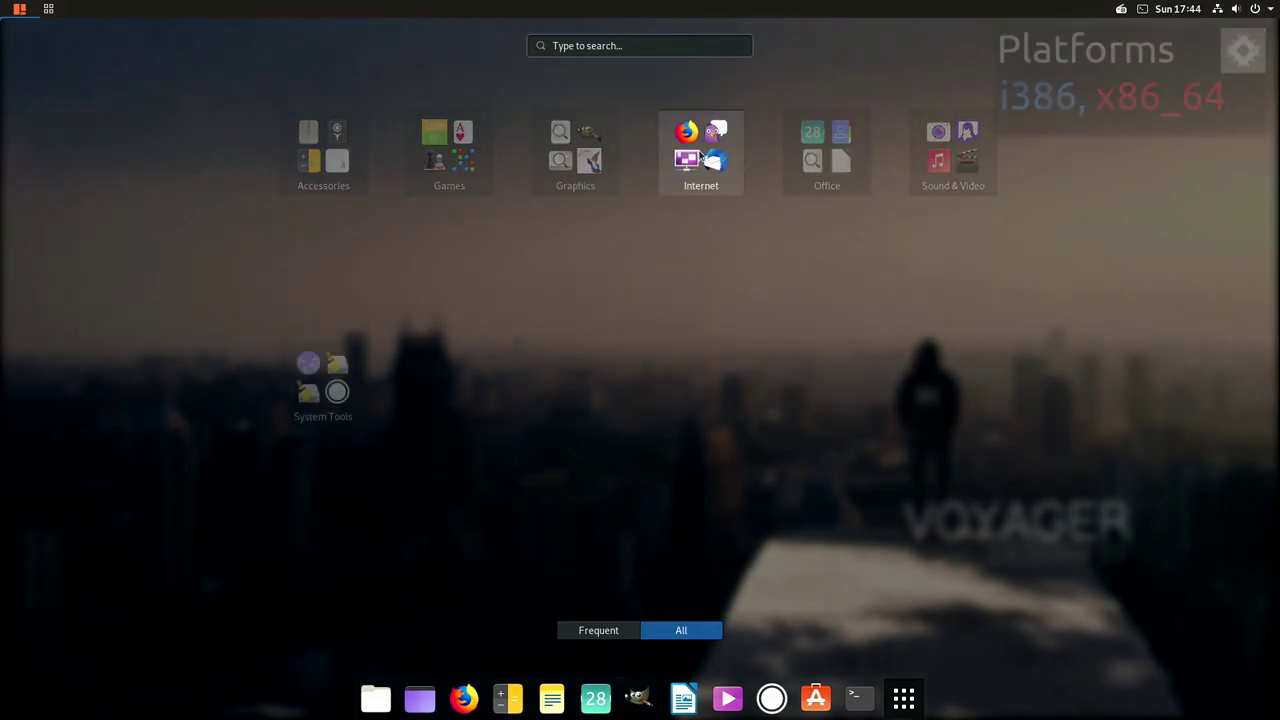
click(702, 156)
click(828, 155)
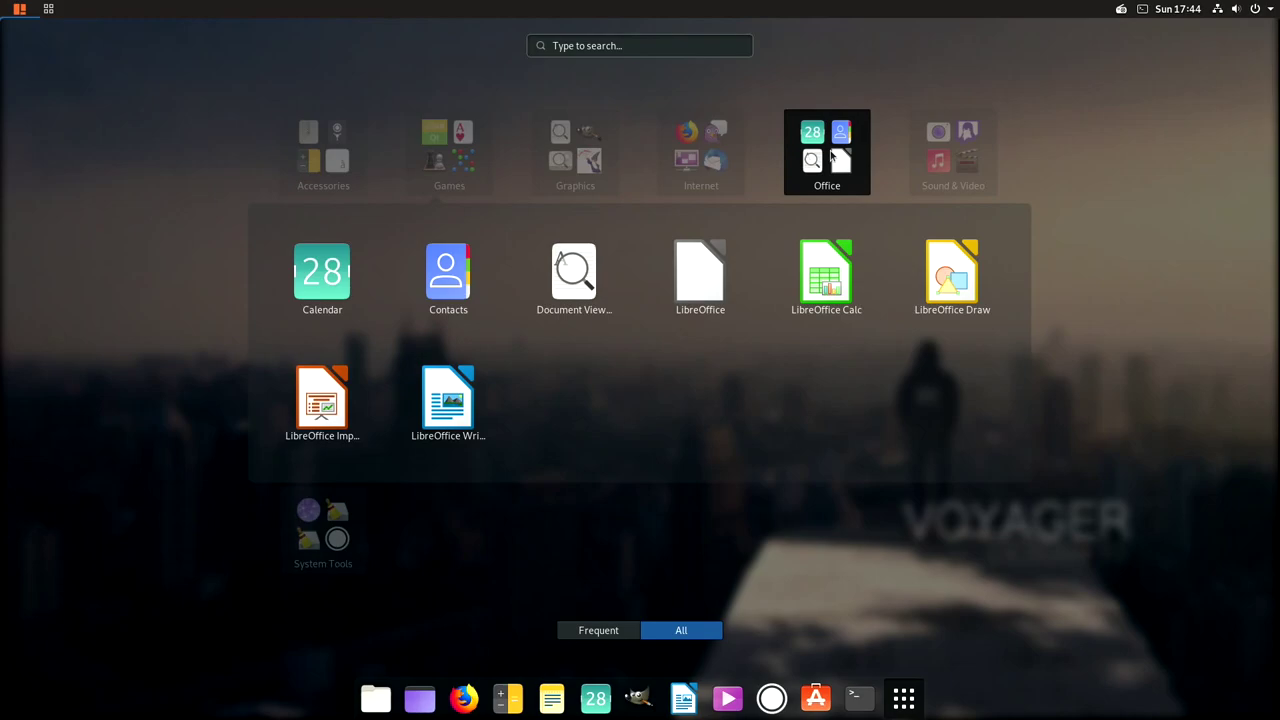
click(830, 155)
click(955, 158)
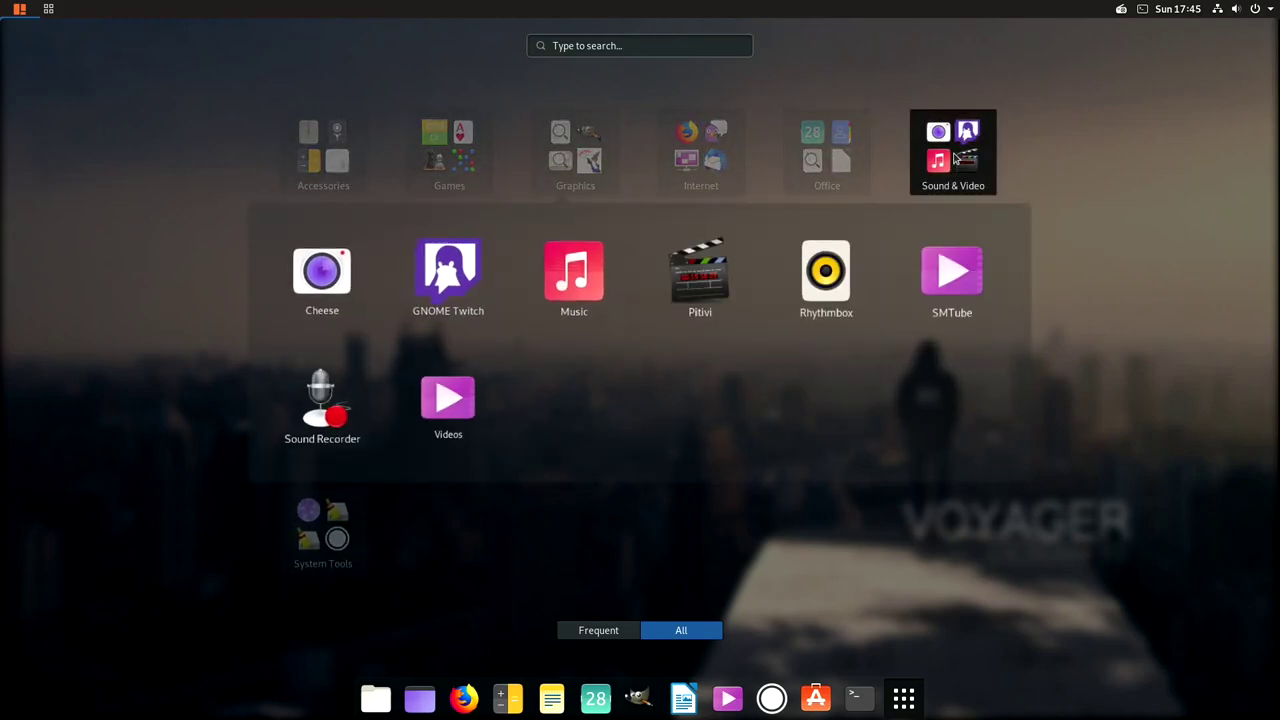
click(955, 158)
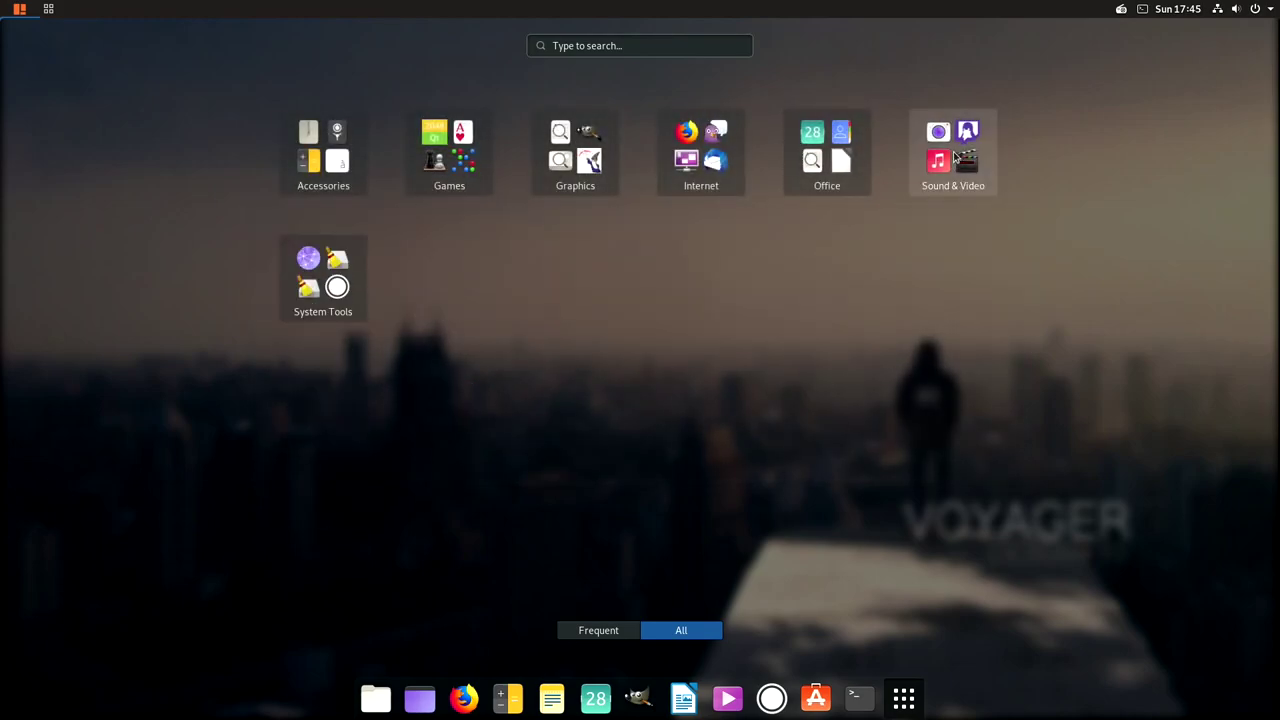
Look through the applications in the System Tools folder and return to the desktop
click(306, 282)
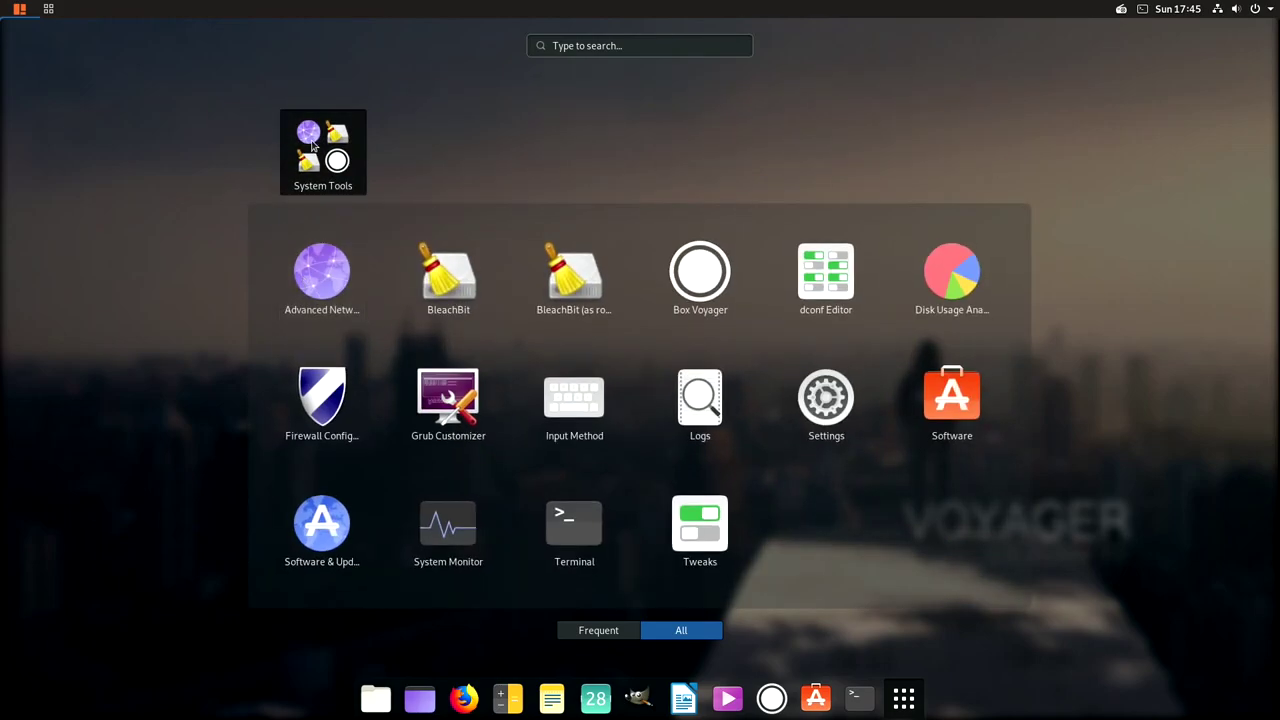
click(312, 145)
click(904, 697)
Launch Firefox, Calculator and Notes one at a time for a brief look, closing each one
click(463, 698)
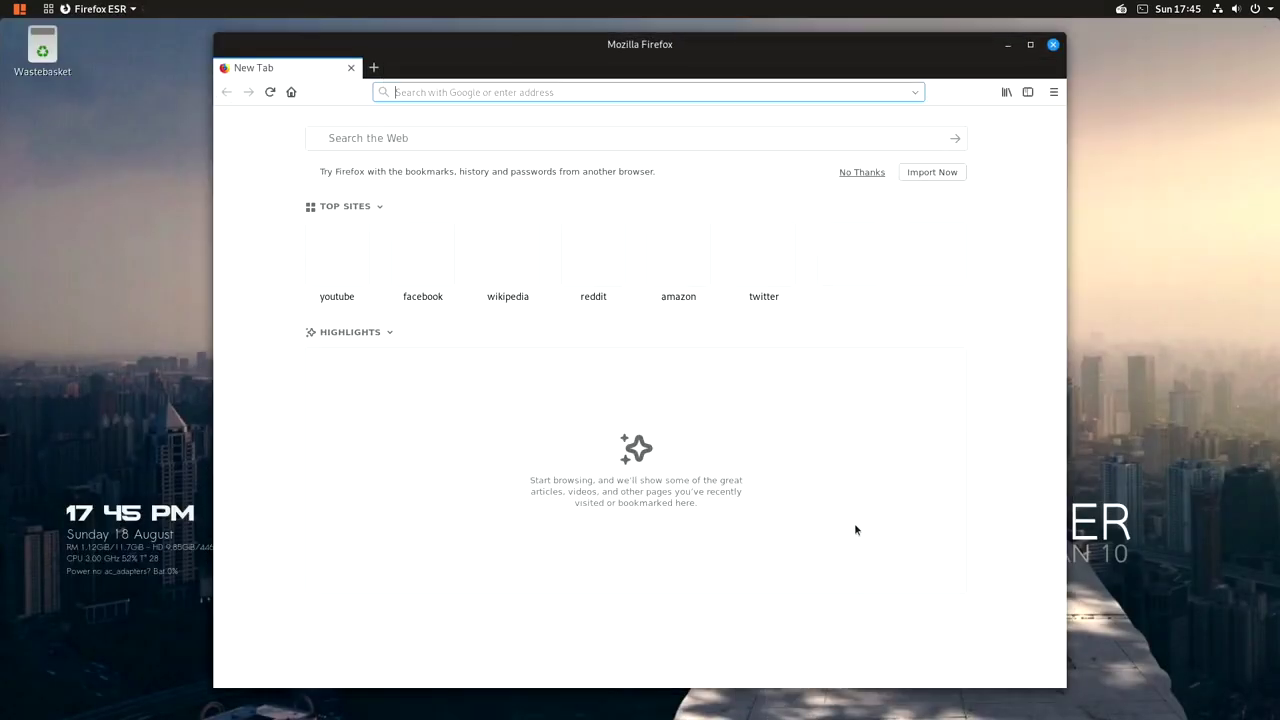
click(1054, 46)
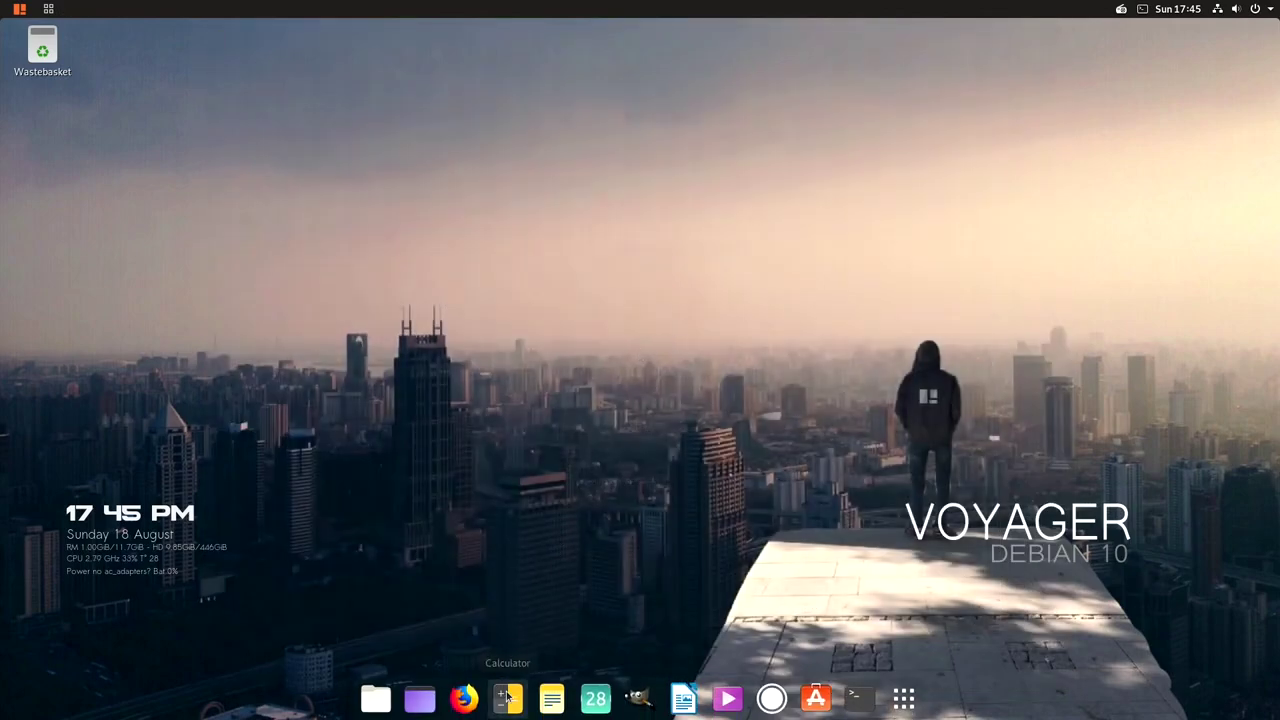
click(507, 697)
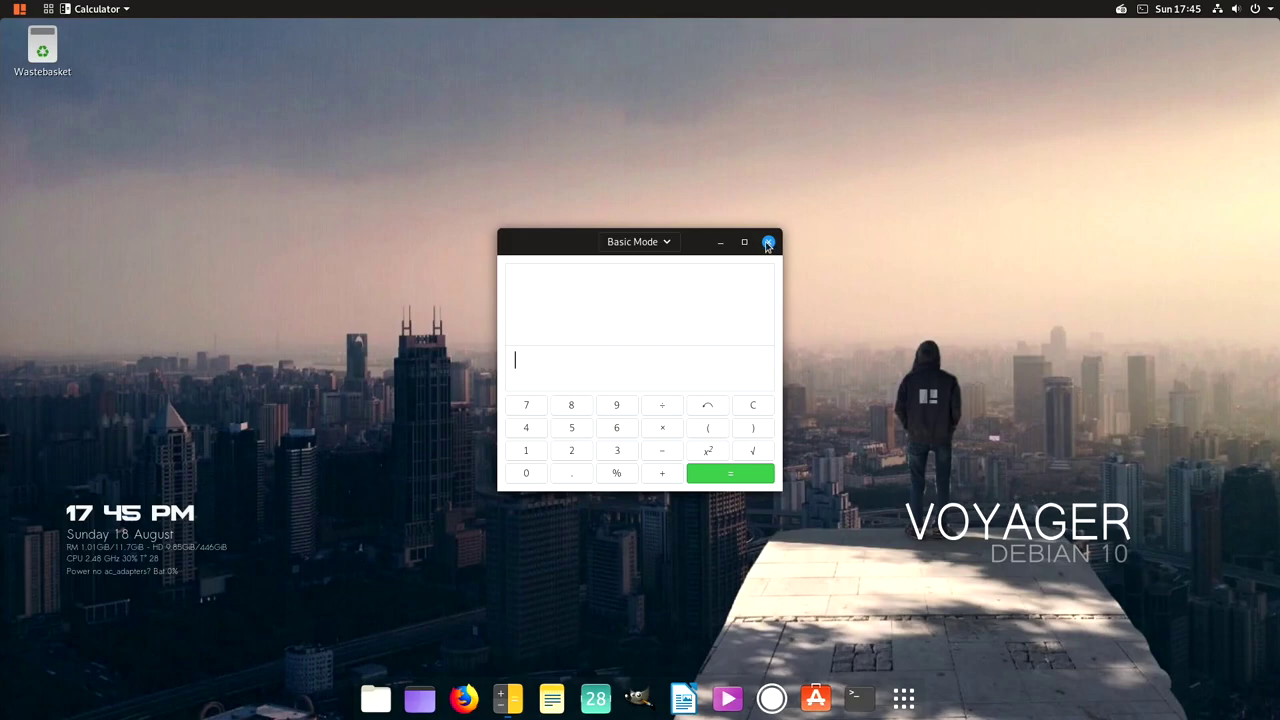
click(767, 243)
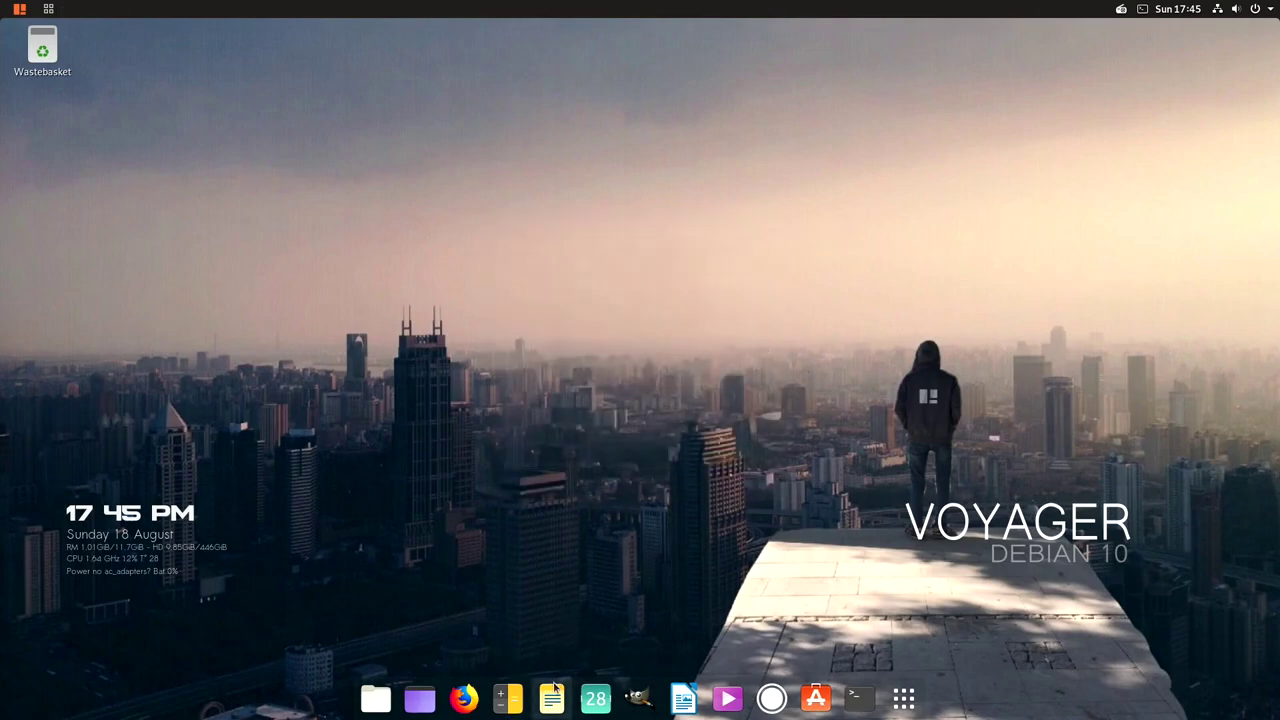
click(552, 697)
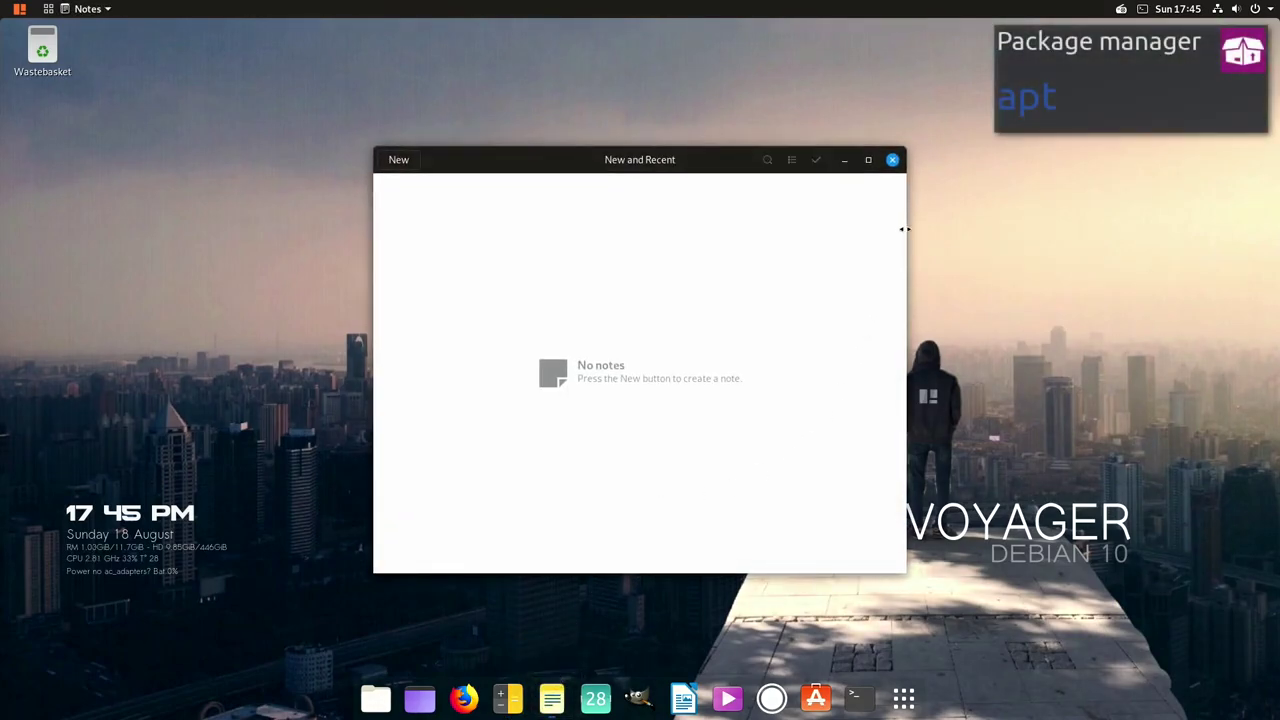
click(893, 160)
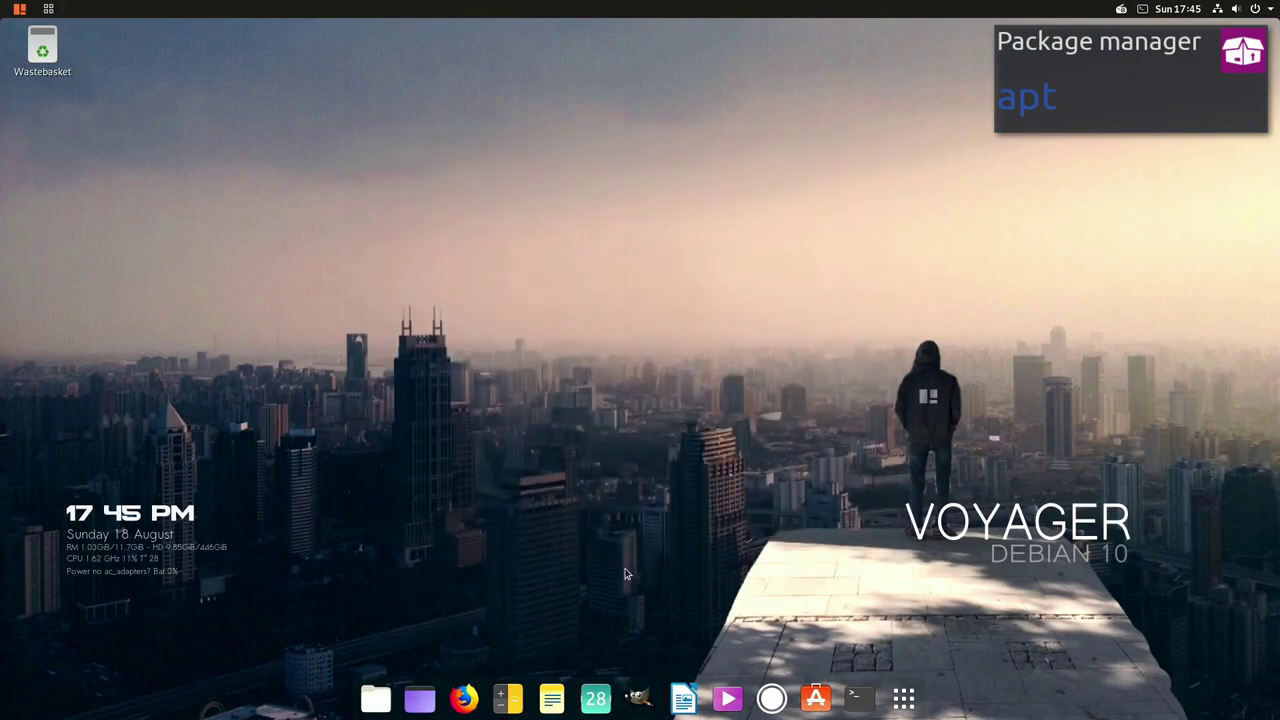
Launch Calendar, GIMP and LibreOffice Writer one at a time for a brief look, closing each one
click(596, 690)
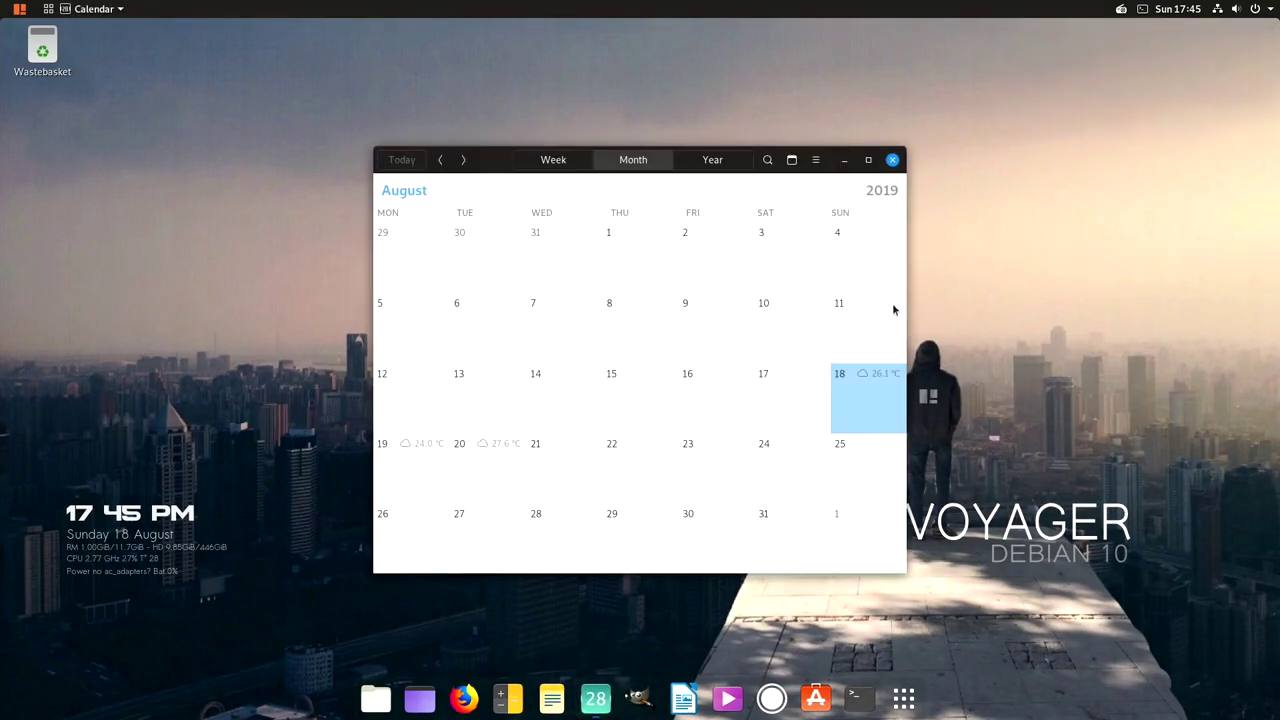
click(893, 162)
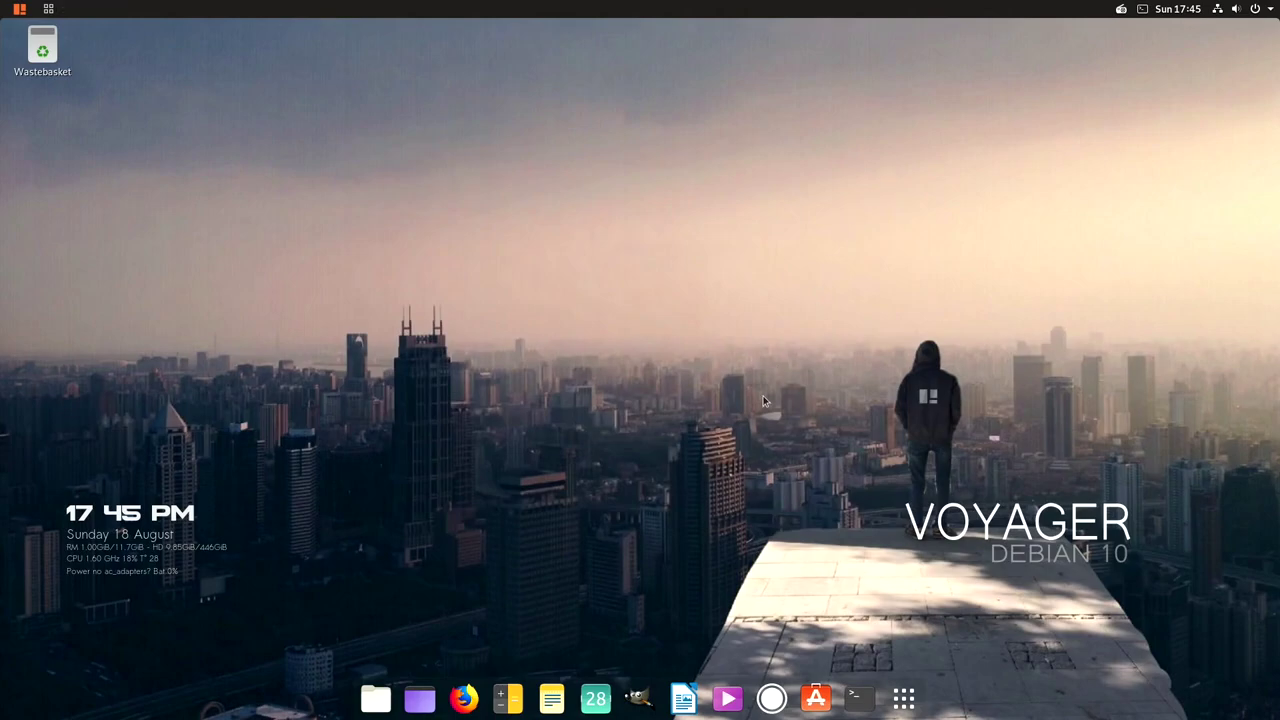
click(640, 697)
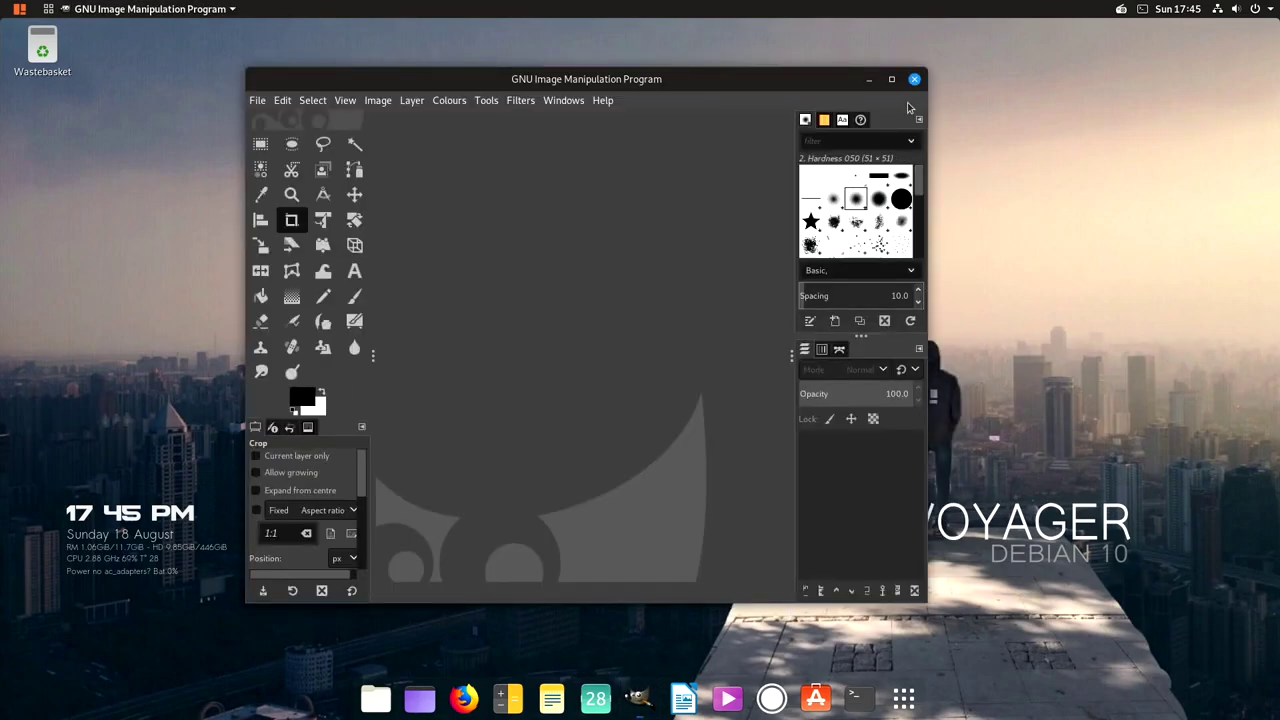
click(914, 79)
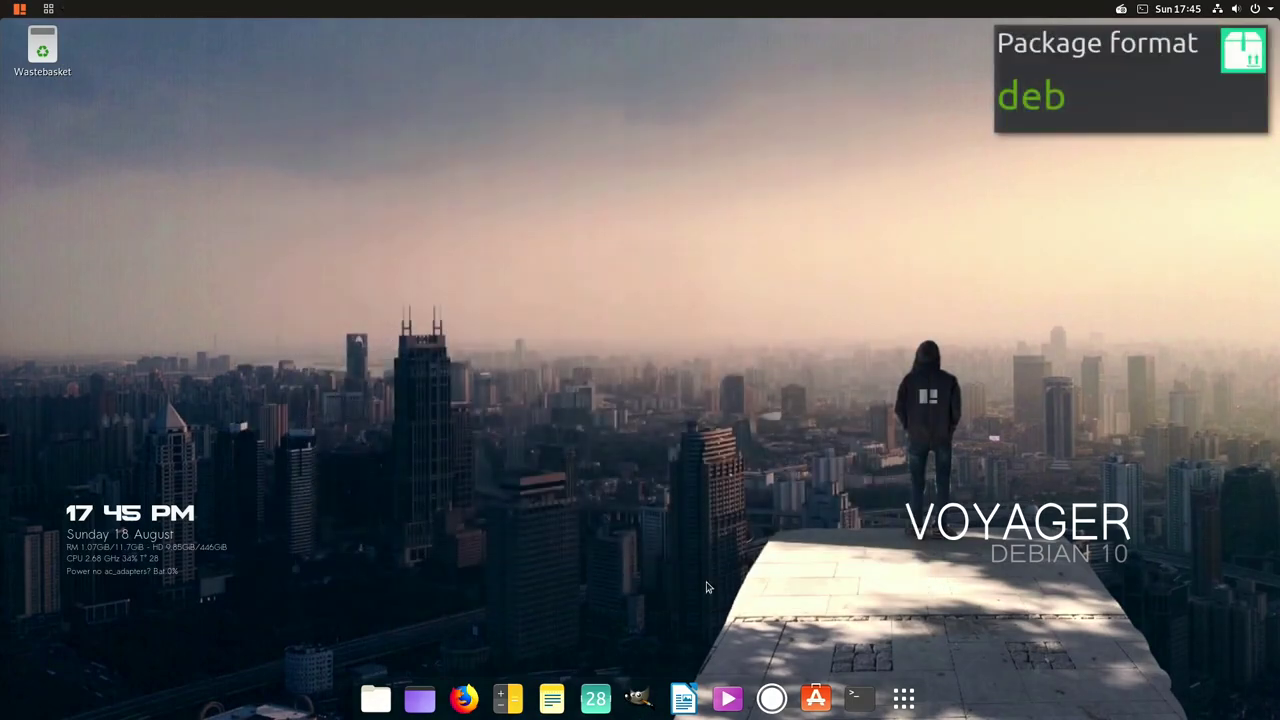
click(685, 692)
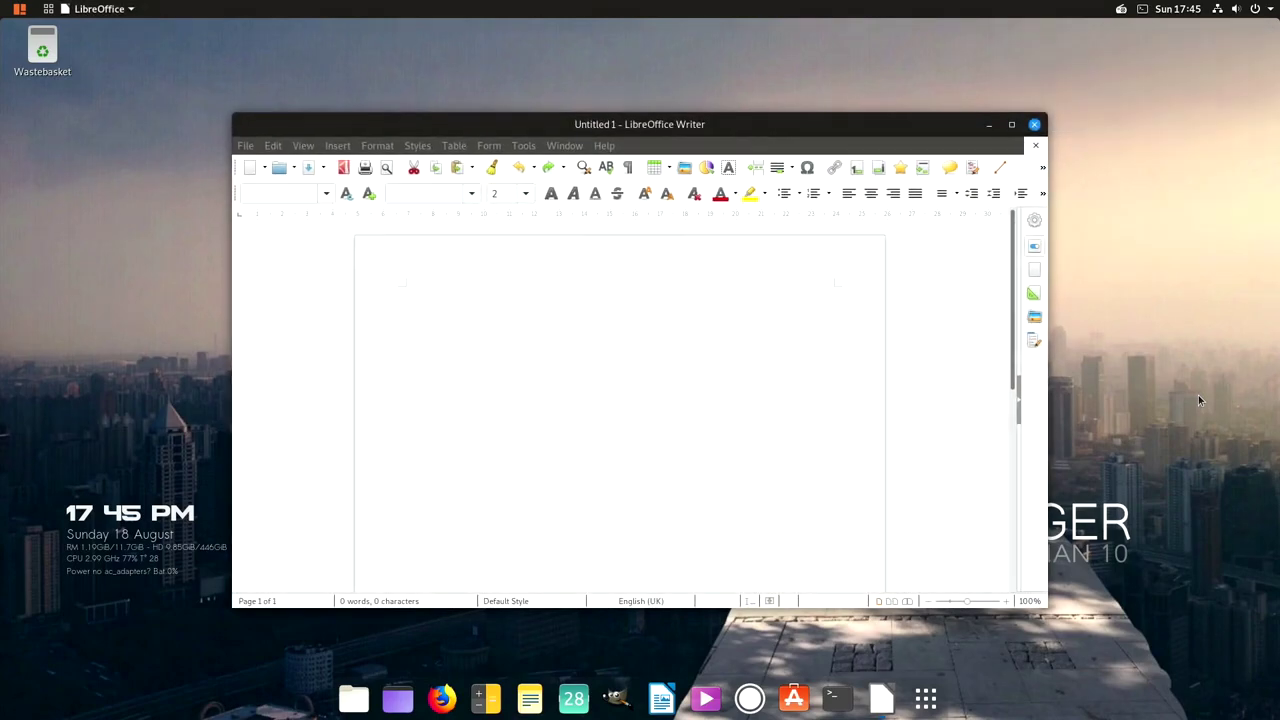
click(1034, 124)
Launch Videos, the Voyager box utility and Software one at a time for a brief look, closing each one
click(738, 686)
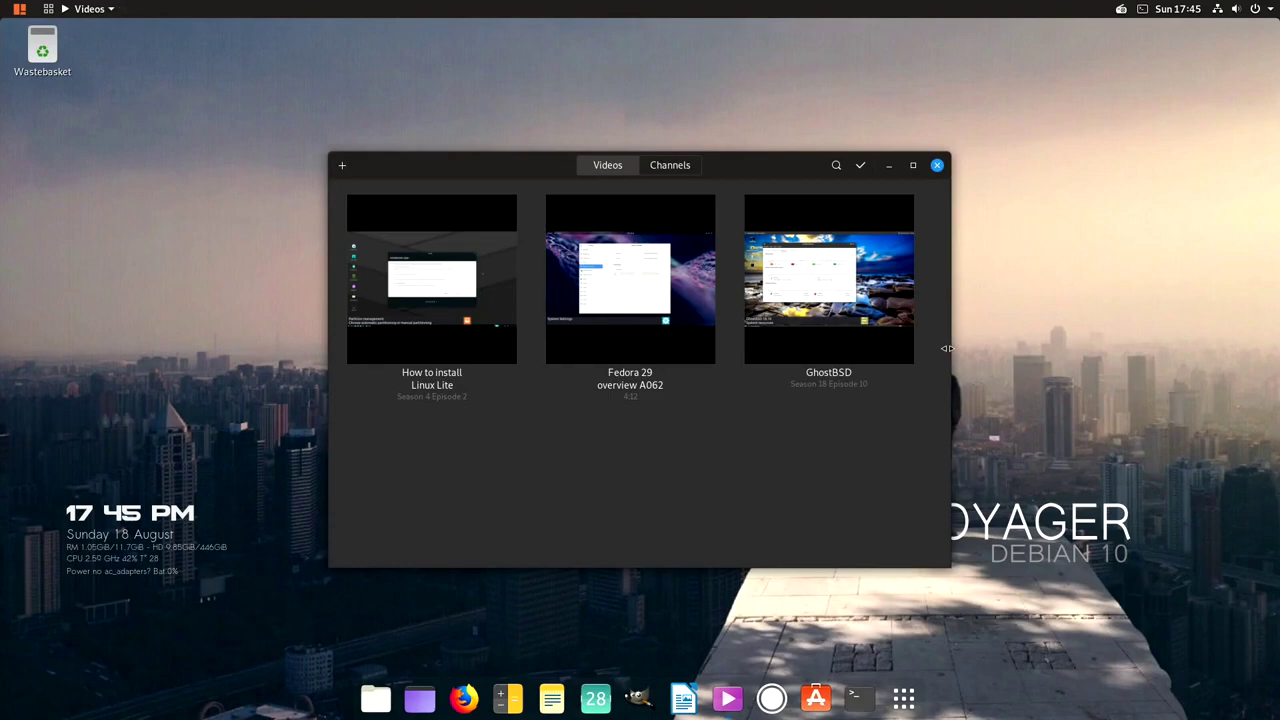
click(938, 166)
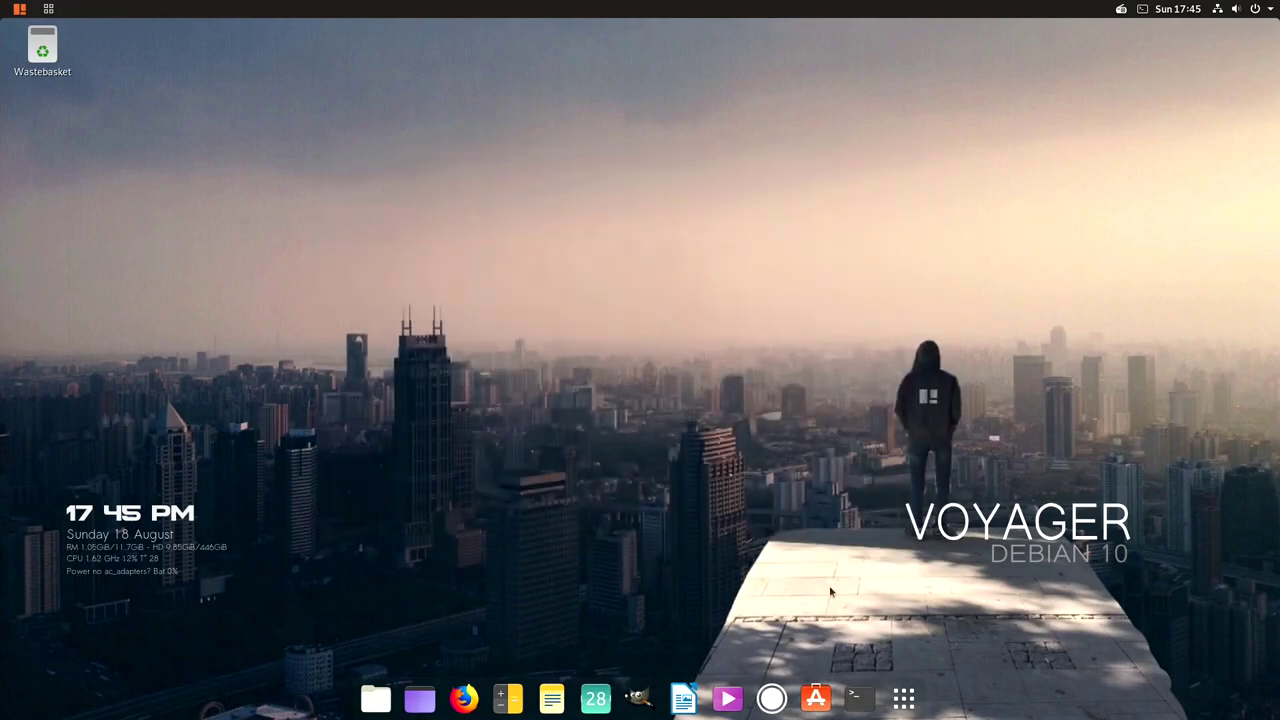
click(772, 698)
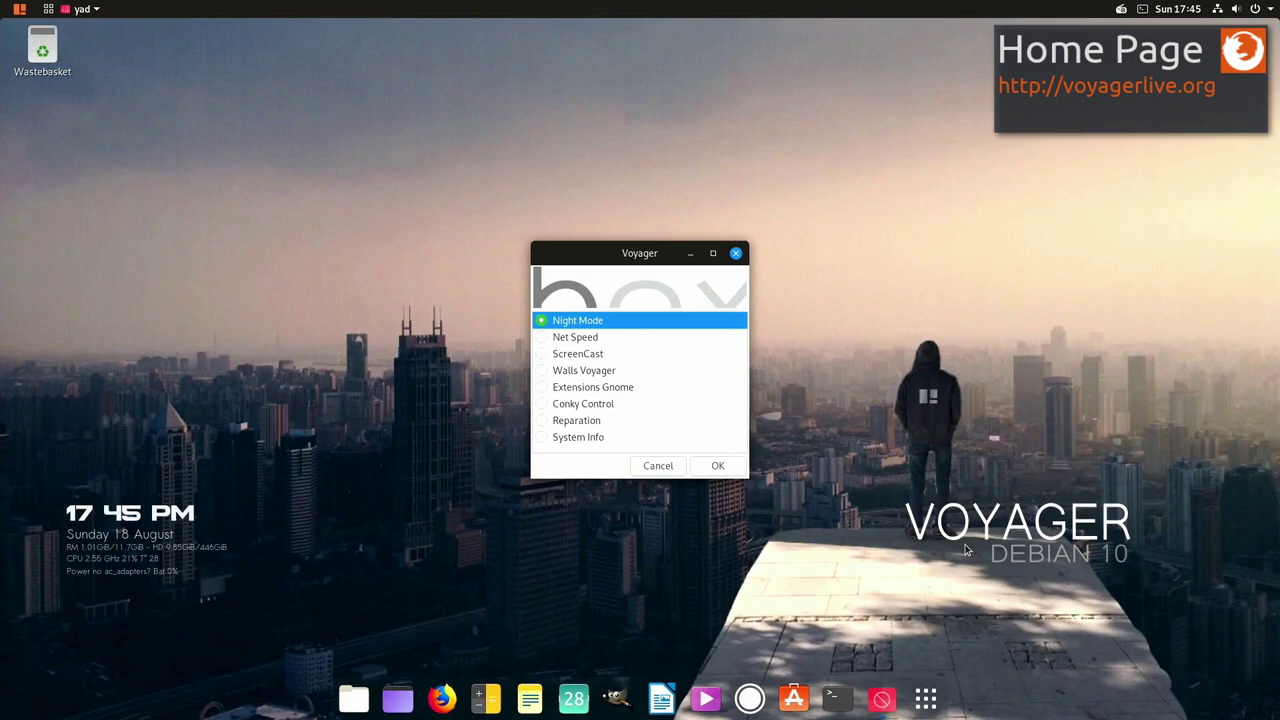
click(735, 254)
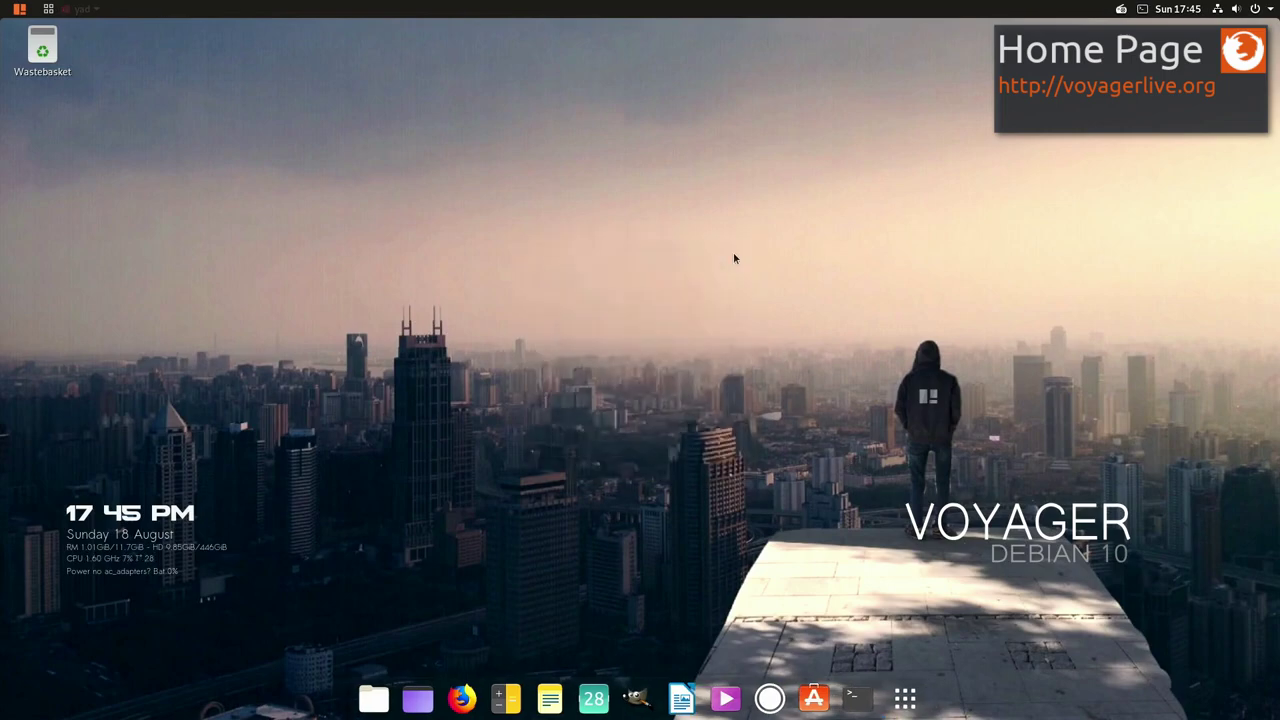
click(816, 697)
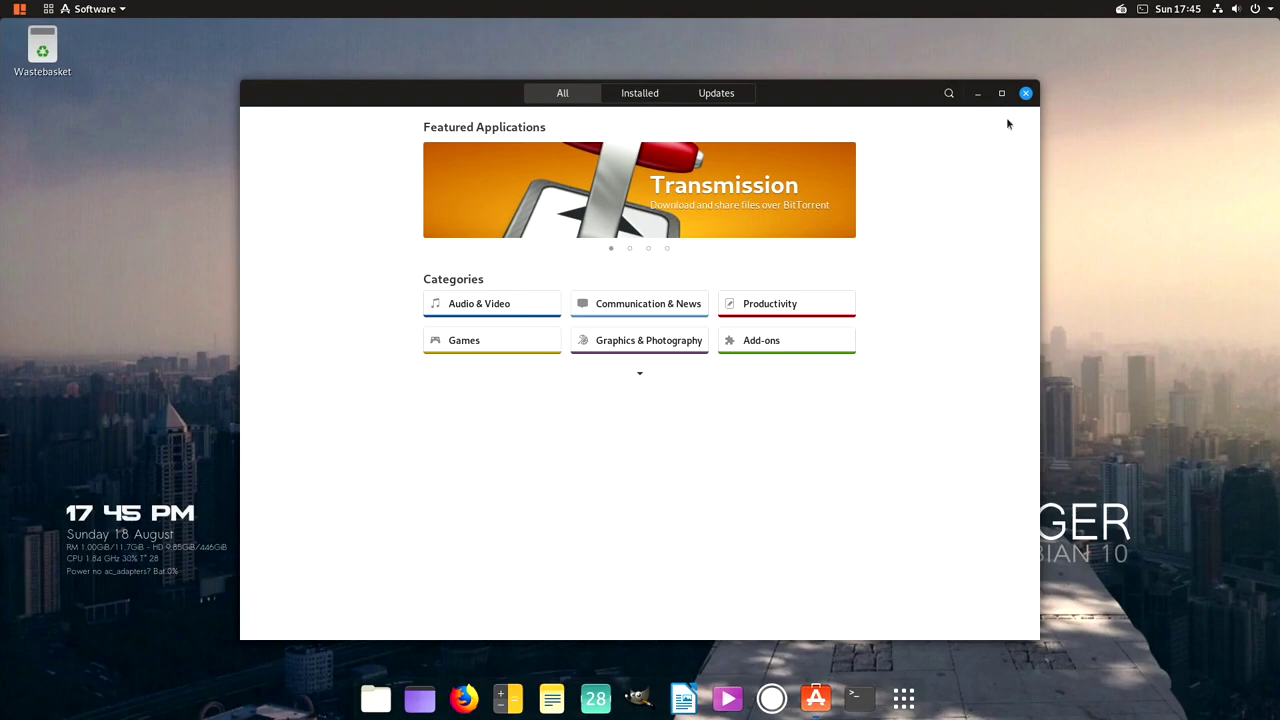
click(1025, 93)
Open a terminal and switch to the root account with su, entering the root password
click(858, 697)
text(su)
key(Return)
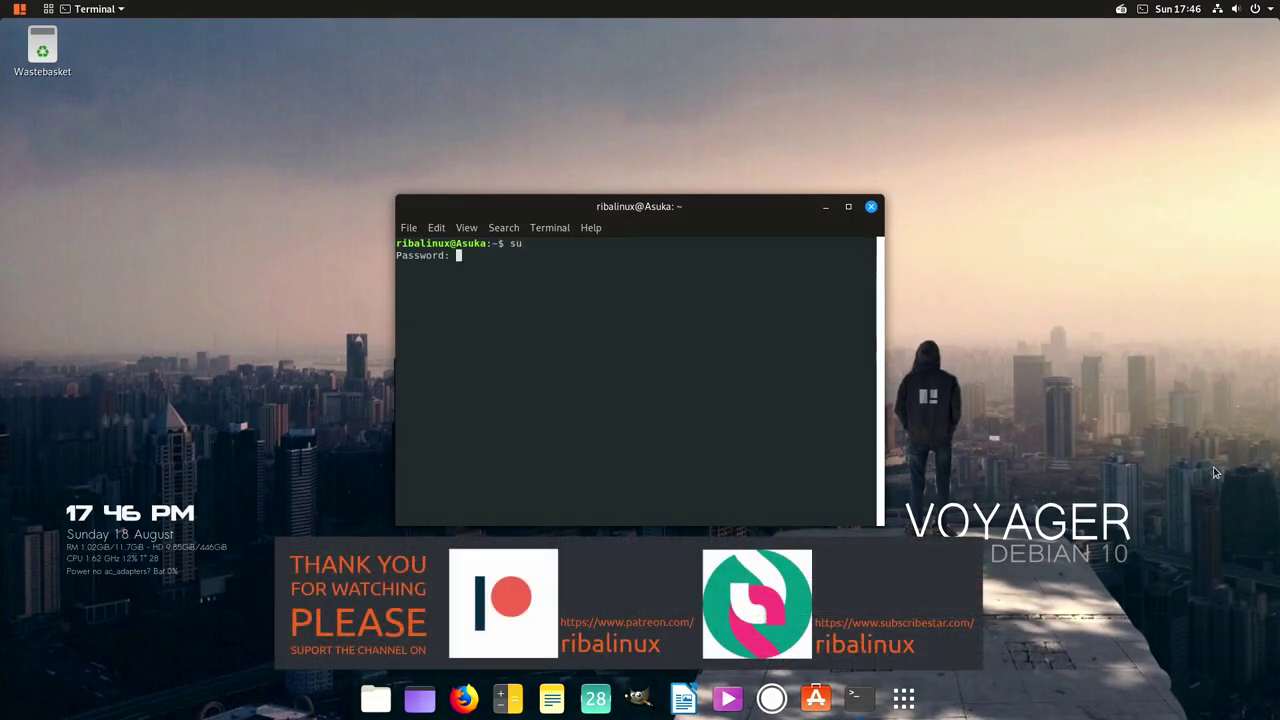
key(Return)
Install the mc package with apt and accept the installation
text(apt in)
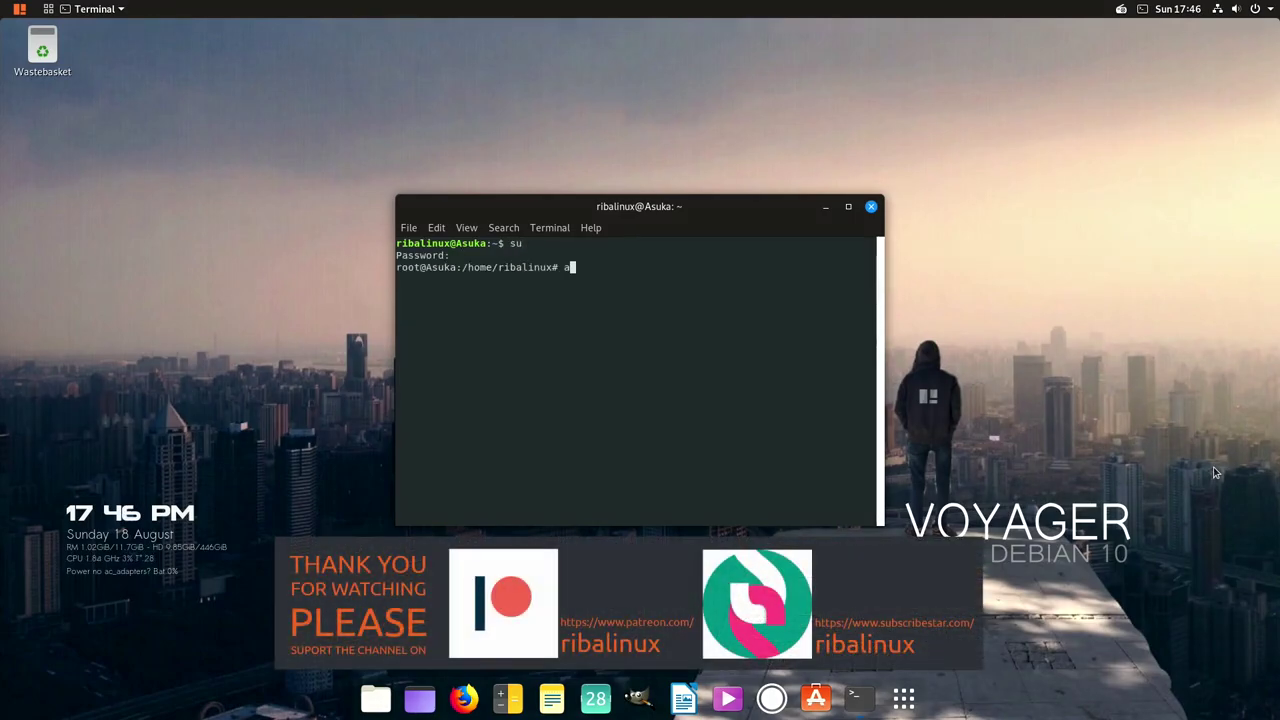
text(stall mc)
key(Return)
text(y)
key(Return)
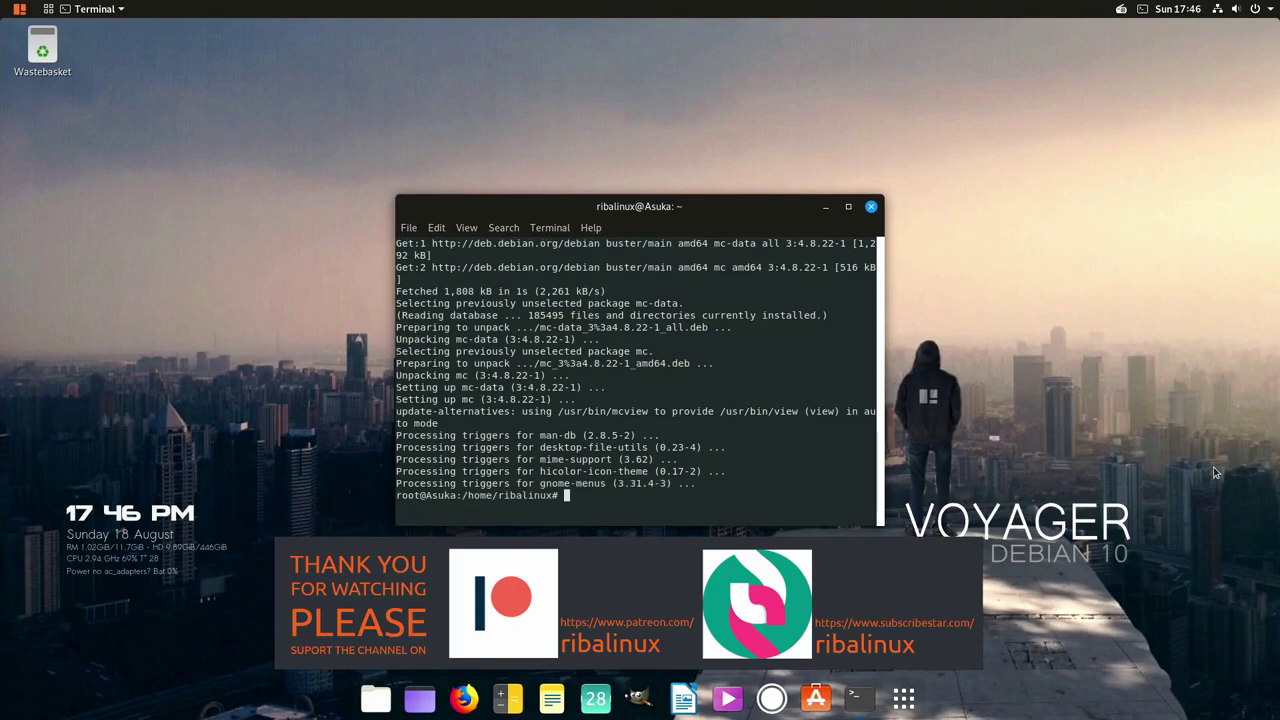
Display the full kernel and system information with uname -a
text(name -a)
key(Return)
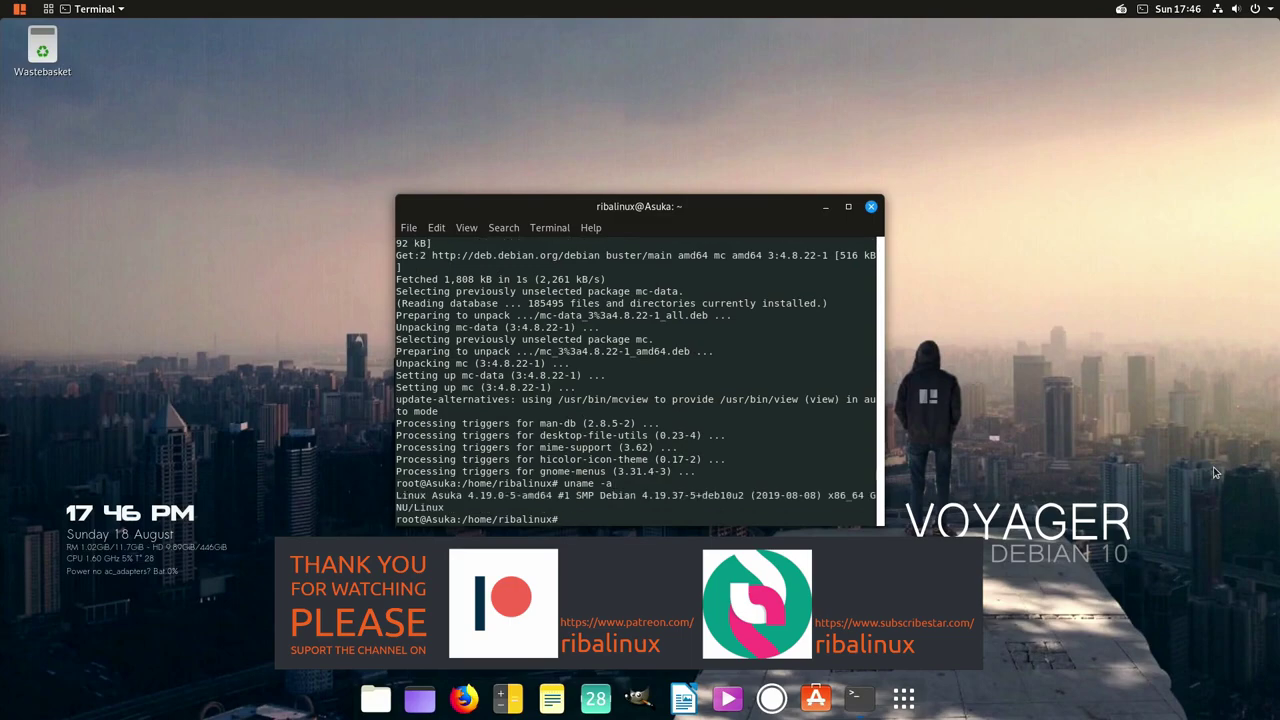